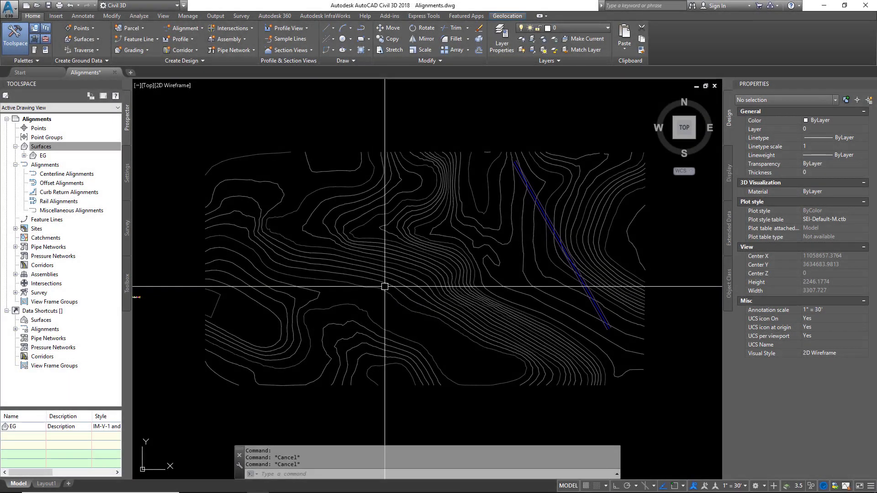
Inspect the EG surface and the diagonal pavement polyline, then clear the selection.
{"action": "left_click", "coordinate": [393, 219]}
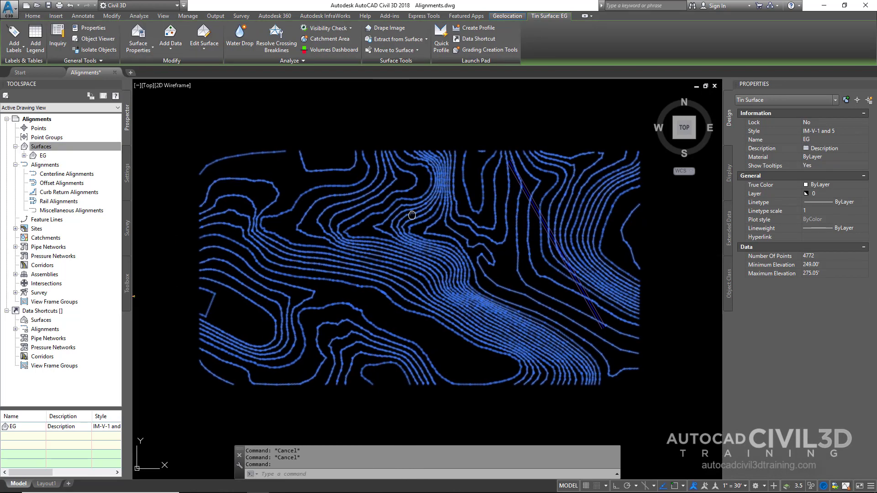
{"action": "key", "text": "Escape"}
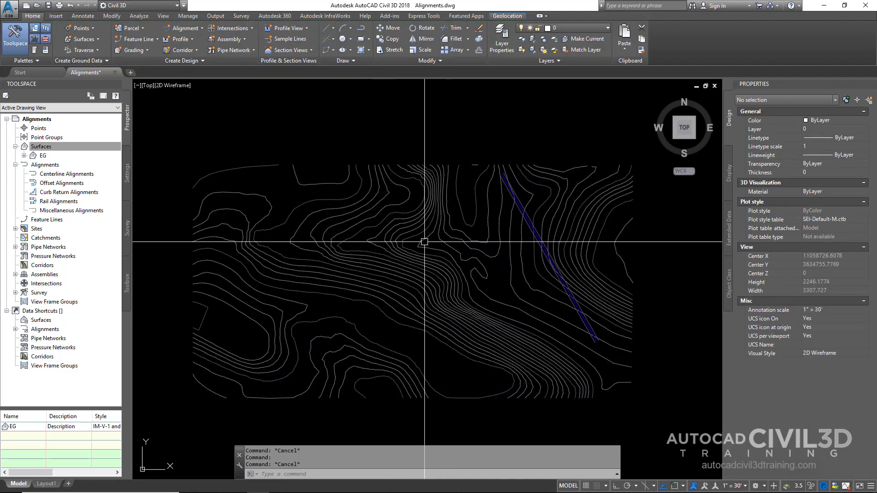
{"action": "middle_click_drag", "start_coordinate": [455, 235], "coordinate": [356, 247]}
{"action": "scroll", "coordinate": [424, 222], "scroll_direction": "up", "scroll_amount": 4}
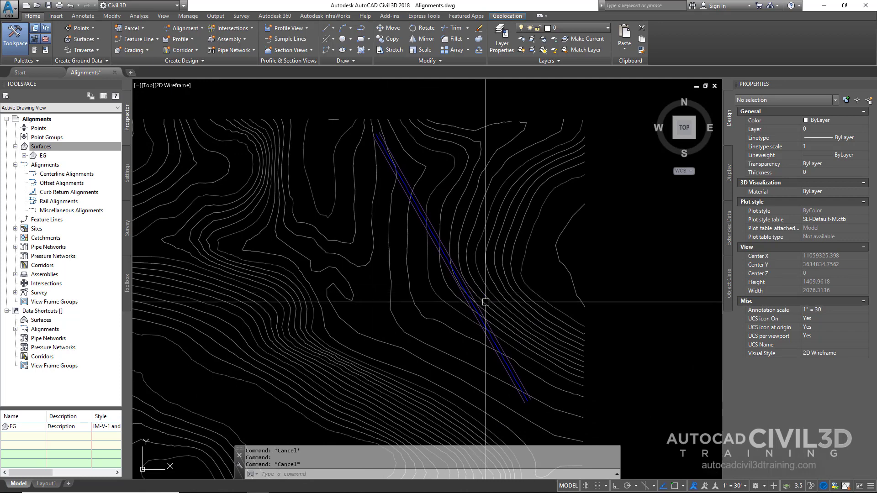
{"action": "scroll", "coordinate": [413, 218], "scroll_direction": "up", "scroll_amount": 6}
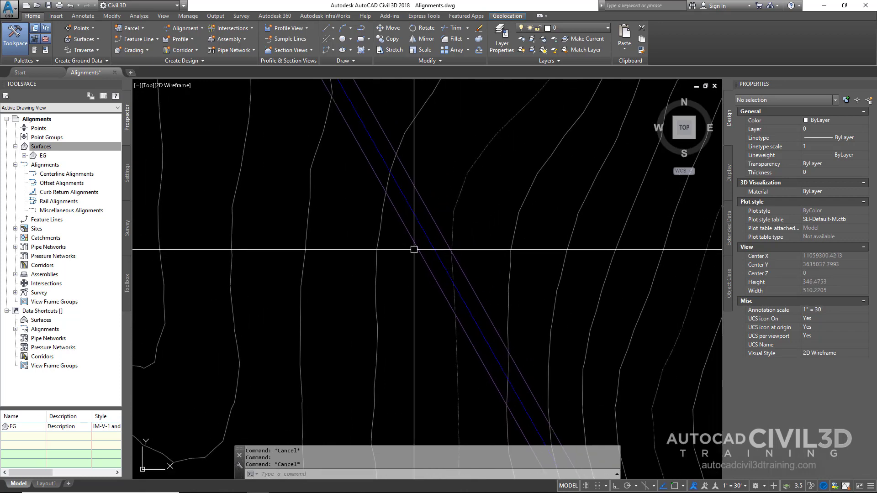
{"action": "left_click", "coordinate": [415, 247]}
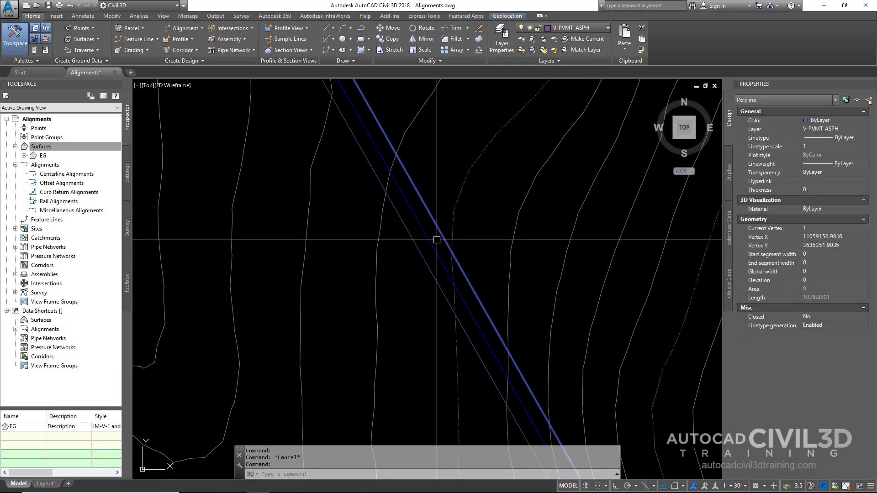
{"action": "scroll", "coordinate": [430, 251], "scroll_direction": "down", "scroll_amount": 5}
{"action": "mouse_move", "coordinate": [429, 251]}
{"action": "middle_mouse_down"}
{"action": "mouse_move", "coordinate": [437, 268]}
{"action": "mouse_move", "coordinate": [411, 209]}
{"action": "middle_mouse_up"}
{"action": "key", "text": "Escape"}
{"action": "scroll", "coordinate": [440, 231], "scroll_direction": "down", "scroll_amount": 6}
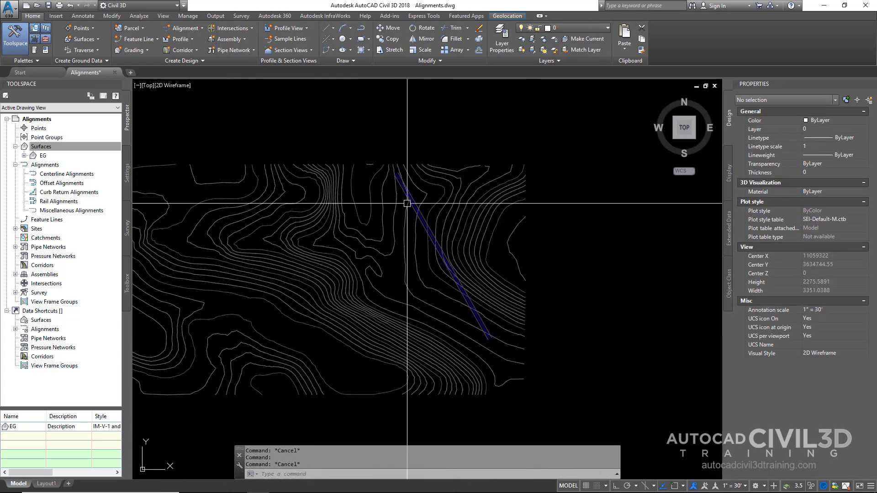
{"action": "scroll", "coordinate": [434, 221], "scroll_direction": "up", "scroll_amount": 5}
{"action": "scroll", "coordinate": [435, 224], "scroll_direction": "up", "scroll_amount": 6}
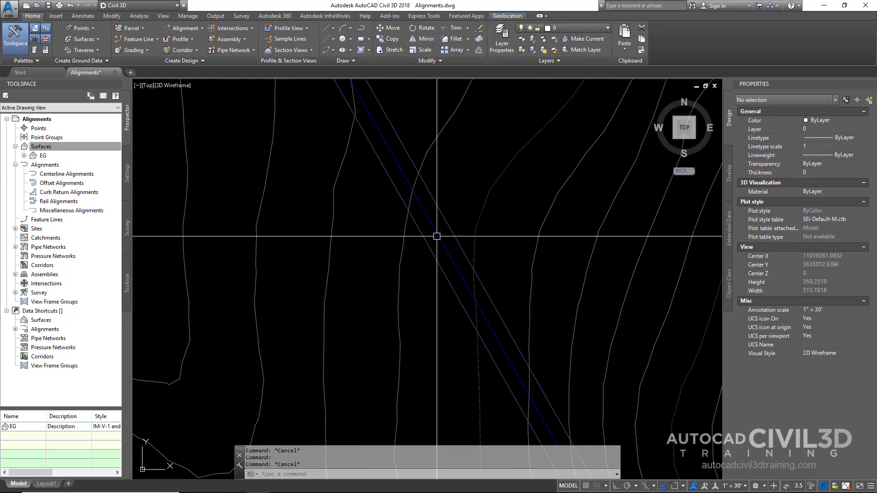
Check the two overlapping pavement polylines and recenter the contour surface in view.
{"action": "left_click", "coordinate": [426, 245]}
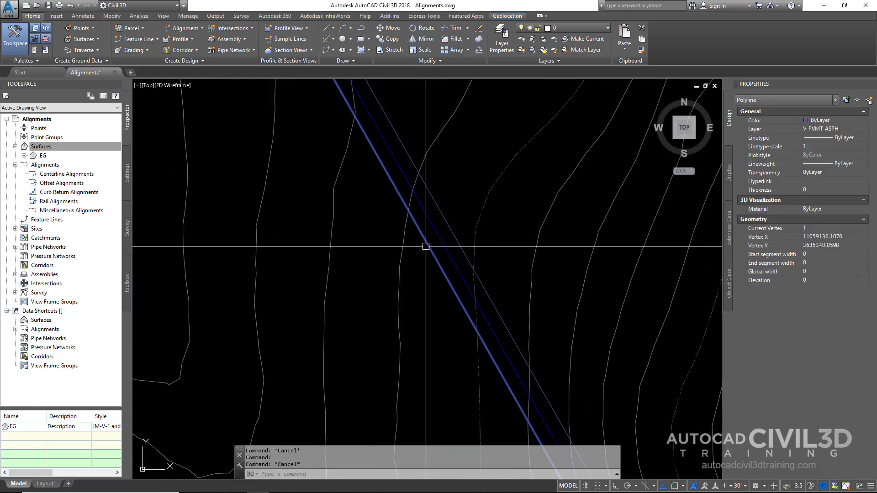
{"action": "left_click", "coordinate": [450, 229]}
{"action": "scroll", "coordinate": [446, 239], "scroll_direction": "down", "scroll_amount": 8}
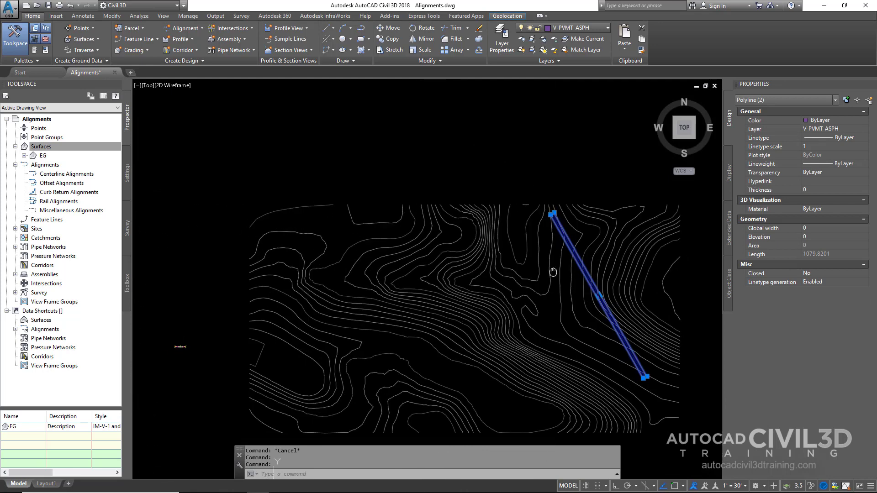
{"action": "key", "text": "Escape"}
{"action": "middle_click_drag", "start_coordinate": [492, 258], "coordinate": [489, 253]}
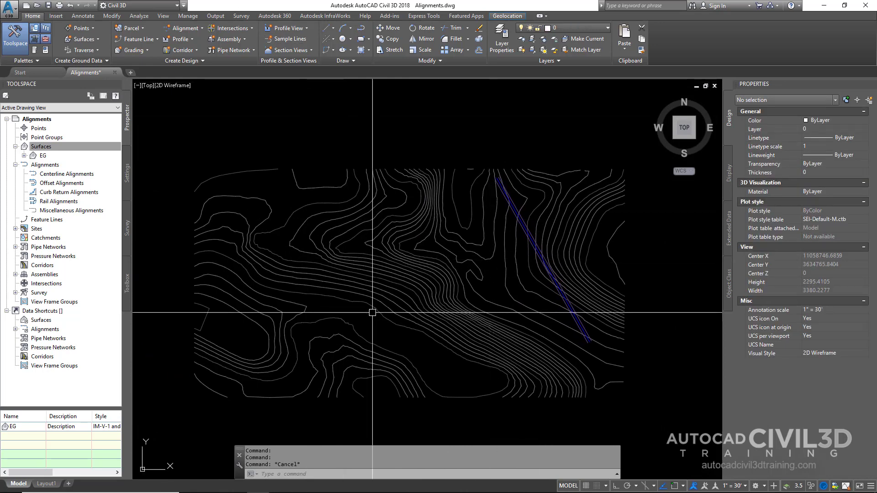
{"action": "middle_click_drag", "start_coordinate": [372, 309], "coordinate": [342, 300]}
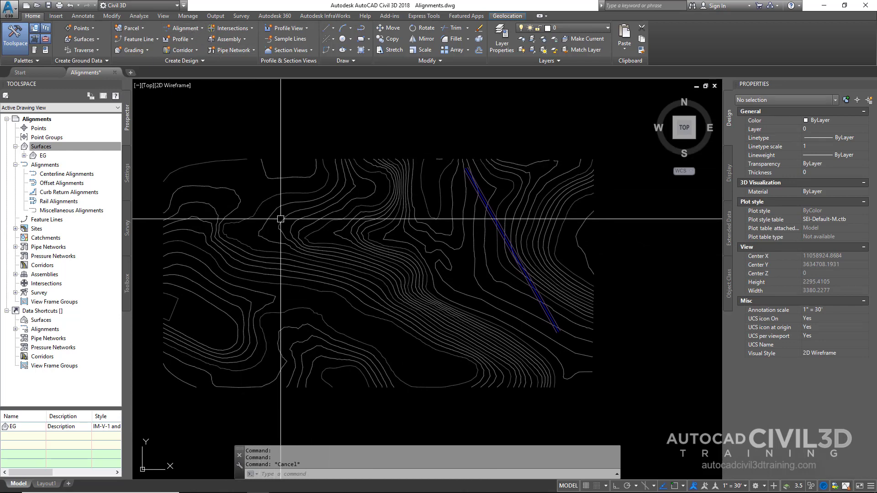
{"action": "mouse_move", "coordinate": [297, 251]}
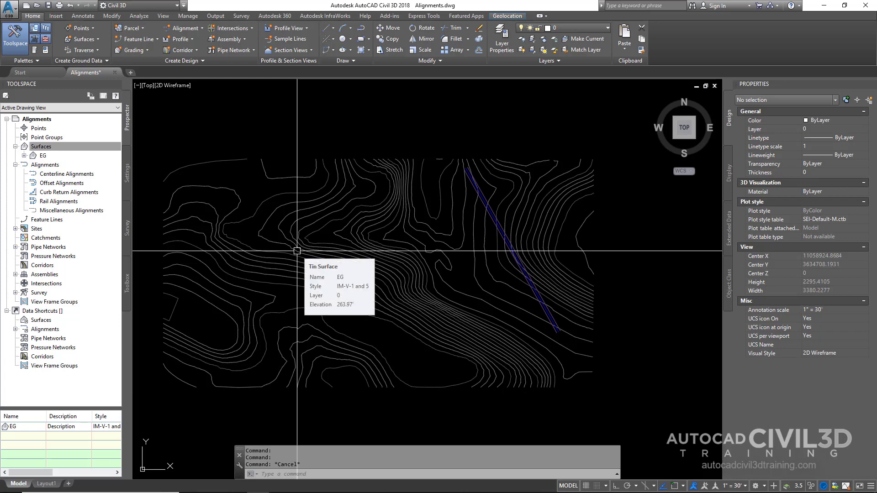
{"action": "scroll", "coordinate": [702, 129], "scroll_direction": "down", "scroll_amount": 1}
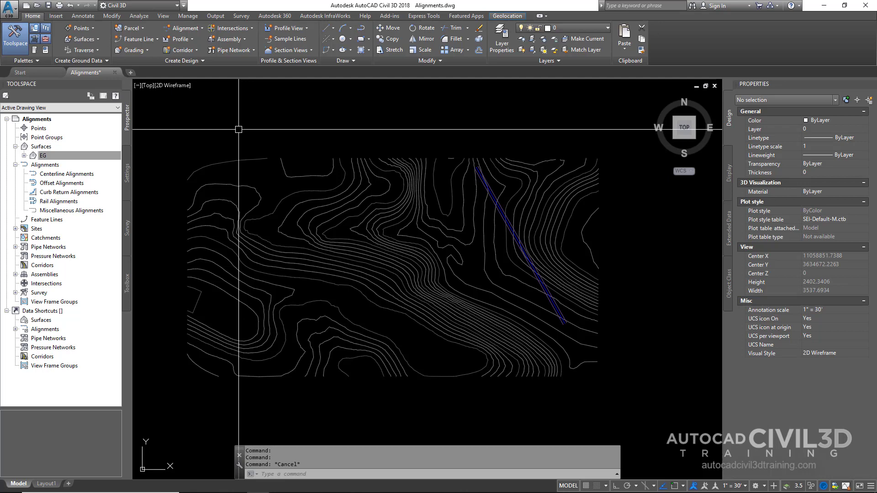
{"action": "scroll", "coordinate": [526, 343], "scroll_direction": "up", "scroll_amount": 2}
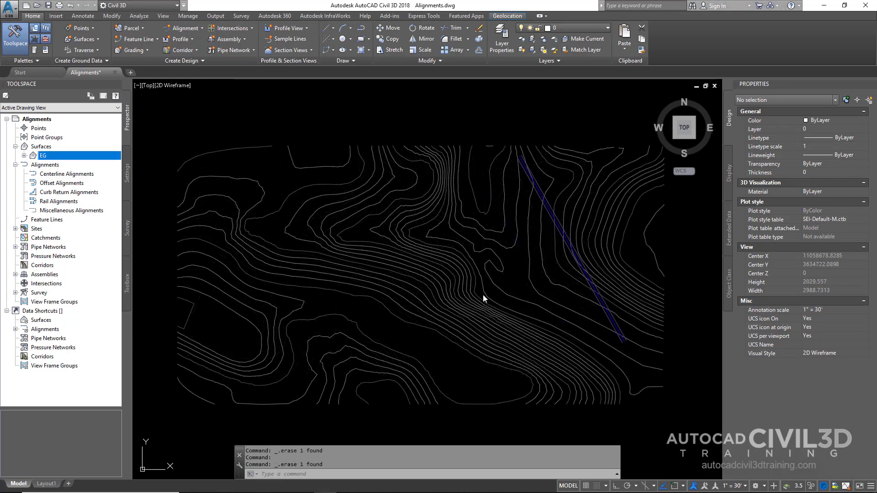
Start a new alignment from Alignment Creation Tools and name it 'Maple Rd'.
{"action": "left_click", "coordinate": [201, 30]}
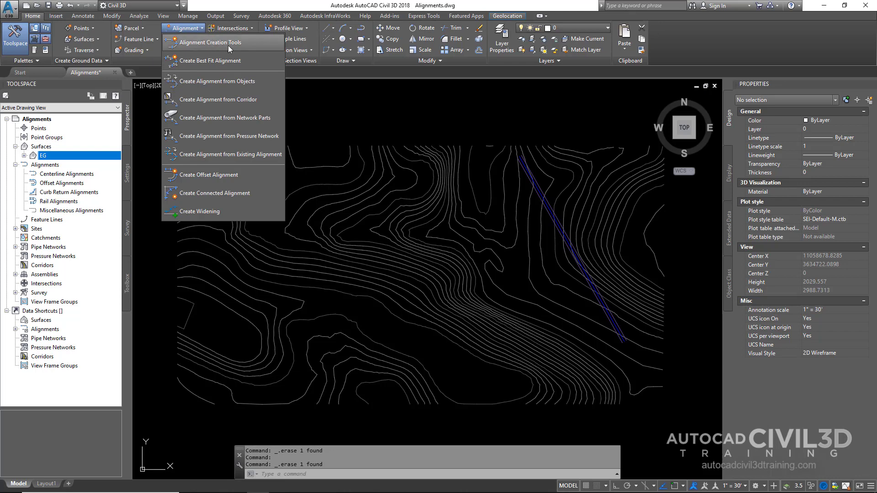
{"action": "left_click", "coordinate": [243, 43]}
{"action": "left_click_drag", "start_coordinate": [422, 121], "coordinate": [330, 122]}
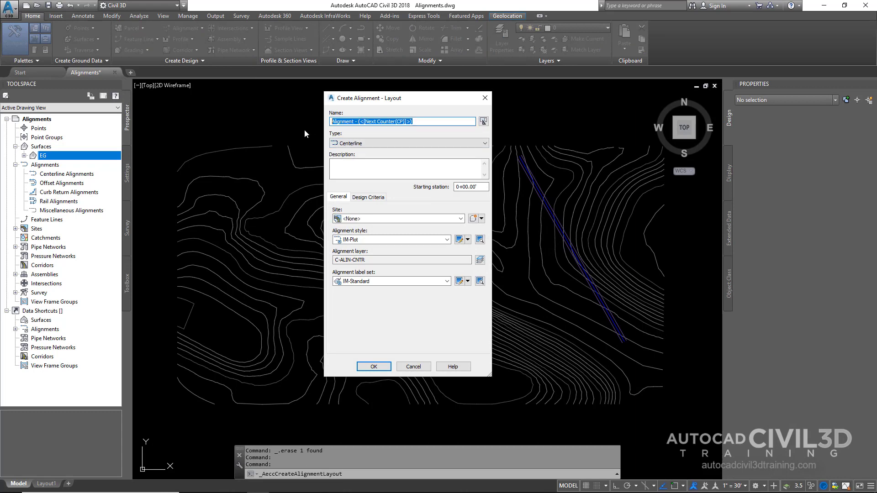
{"action": "type", "text": "Maple"}
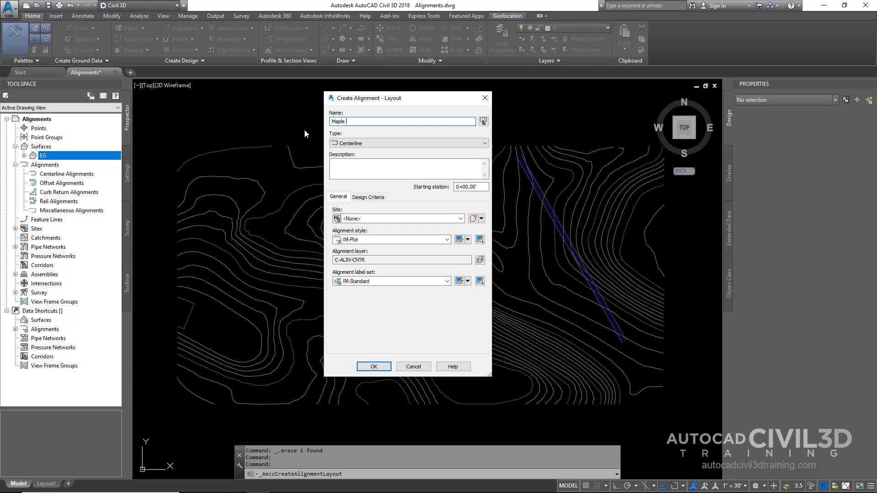
{"action": "type", "text": " Rd"}
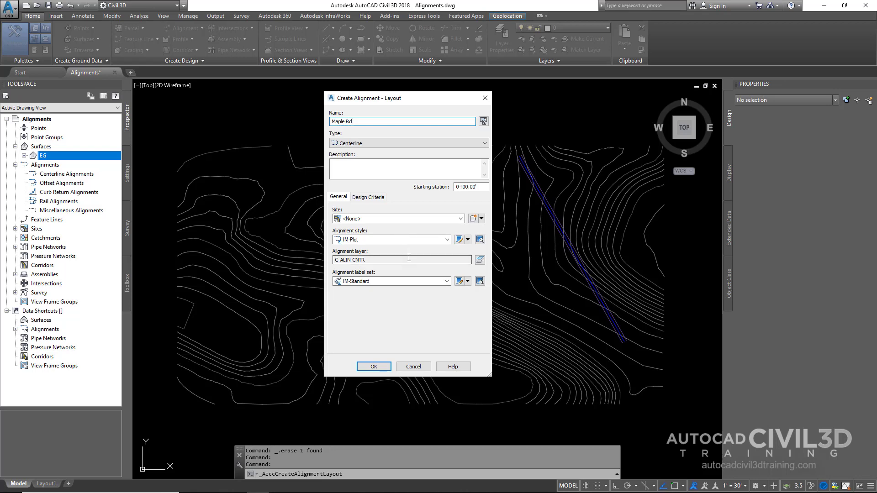
Create the Maple Rd alignment and choose Tangent-Tangent (No curves) layout.
{"action": "left_click", "coordinate": [374, 368]}
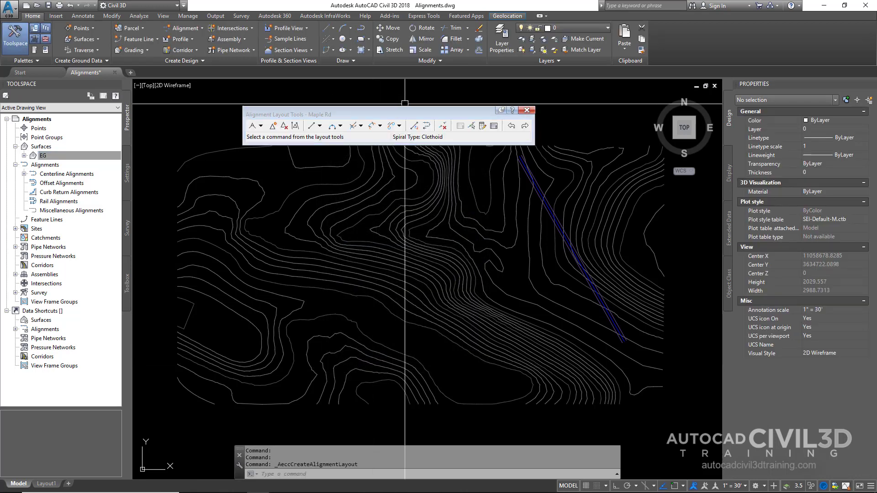
{"action": "left_click_drag", "start_coordinate": [410, 115], "coordinate": [420, 136]}
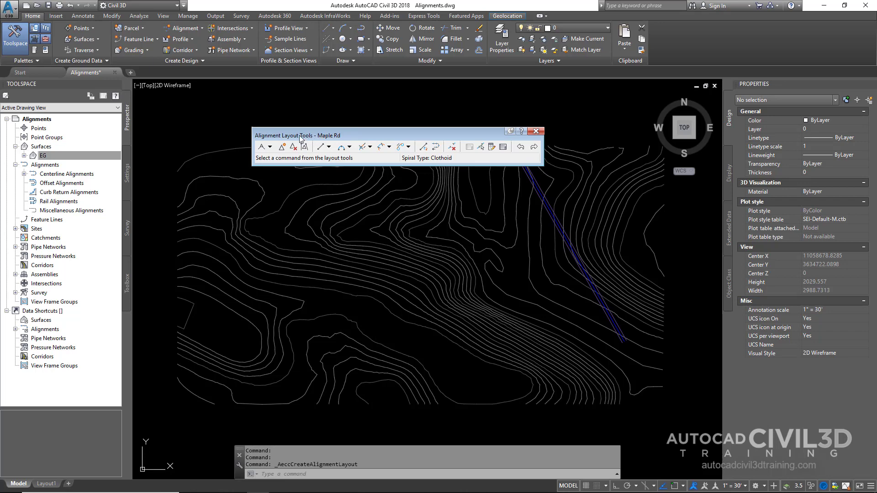
{"action": "left_click", "coordinate": [270, 148]}
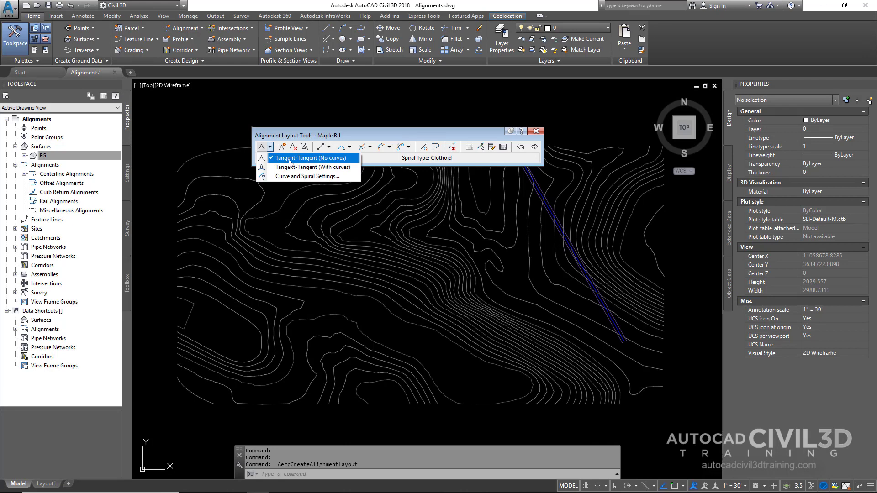
{"action": "left_click", "coordinate": [333, 161]}
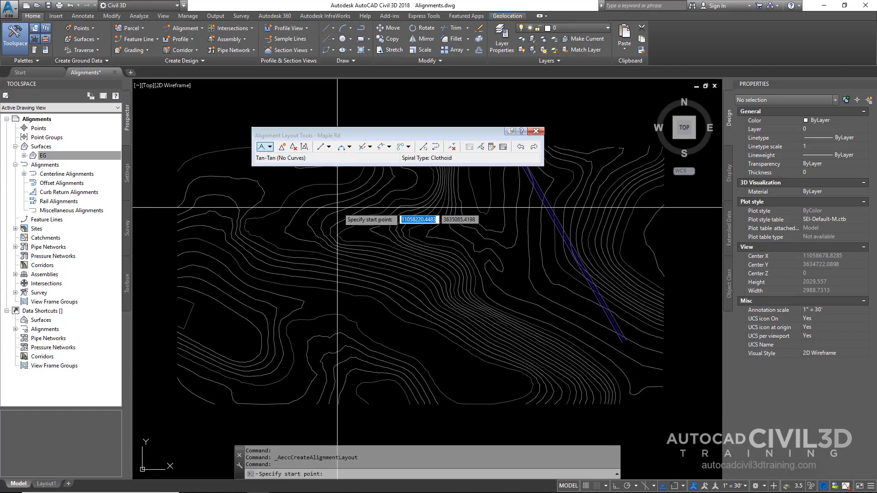
Lay out the tangents through two PIs, ending perpendicular to the pavement polyline.
{"action": "left_click", "coordinate": [222, 323]}
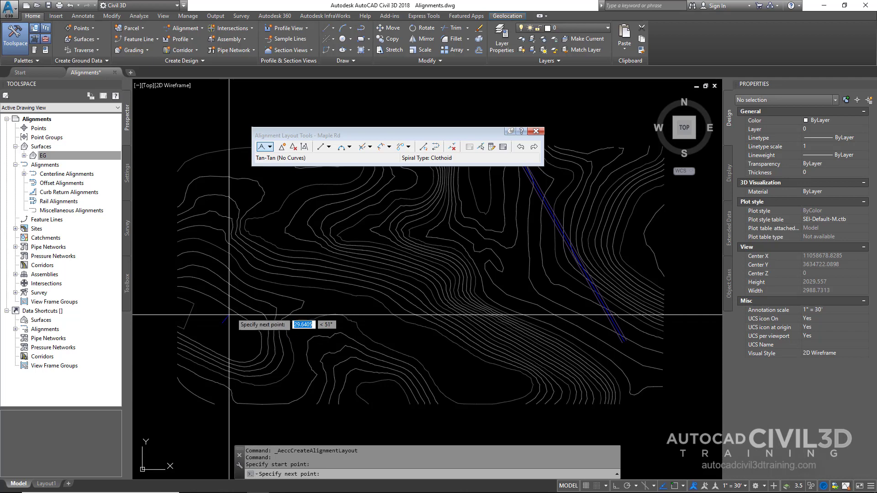
{"action": "left_click", "coordinate": [305, 236]}
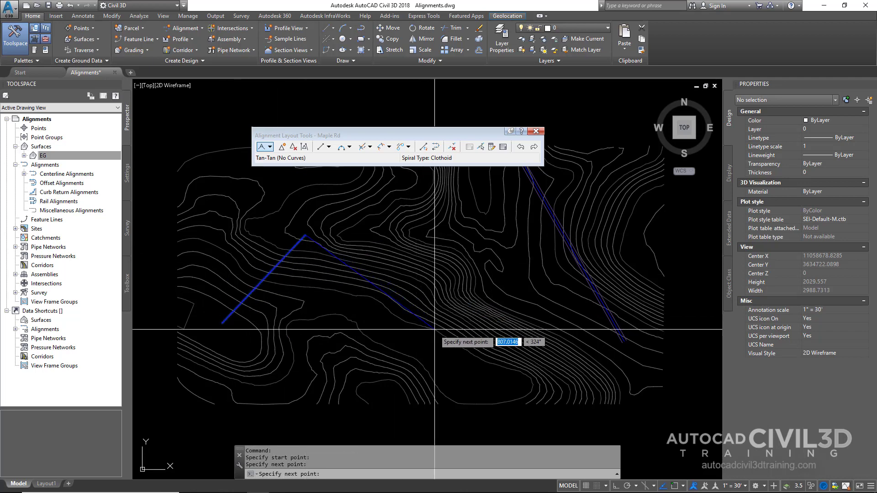
{"action": "left_click", "coordinate": [462, 322]}
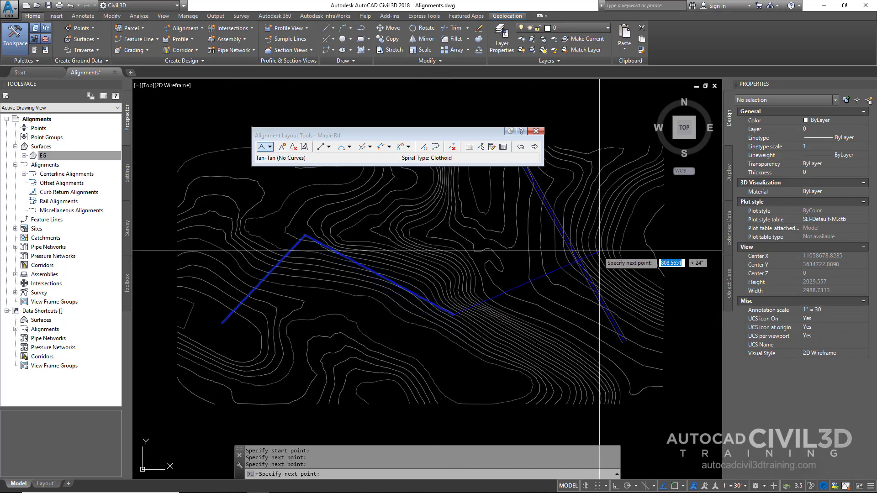
{"action": "scroll", "coordinate": [585, 256], "scroll_direction": "up", "scroll_amount": 4}
{"action": "type", "text": "per"}
{"action": "key", "text": "Return"}
{"action": "scroll", "coordinate": [575, 255], "scroll_direction": "up", "scroll_amount": 3}
{"action": "scroll", "coordinate": [562, 254], "scroll_direction": "up", "scroll_amount": 3}
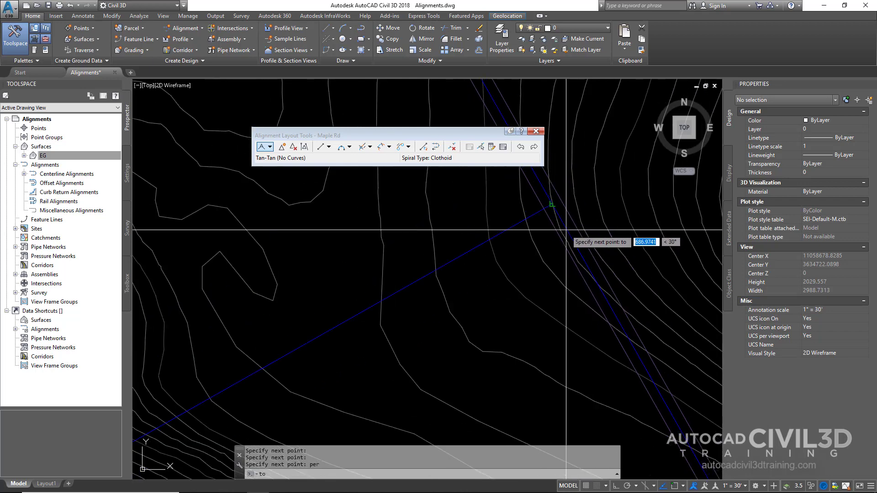
{"action": "left_click", "coordinate": [540, 269]}
{"action": "scroll", "coordinate": [540, 269], "scroll_direction": "down", "scroll_amount": 2}
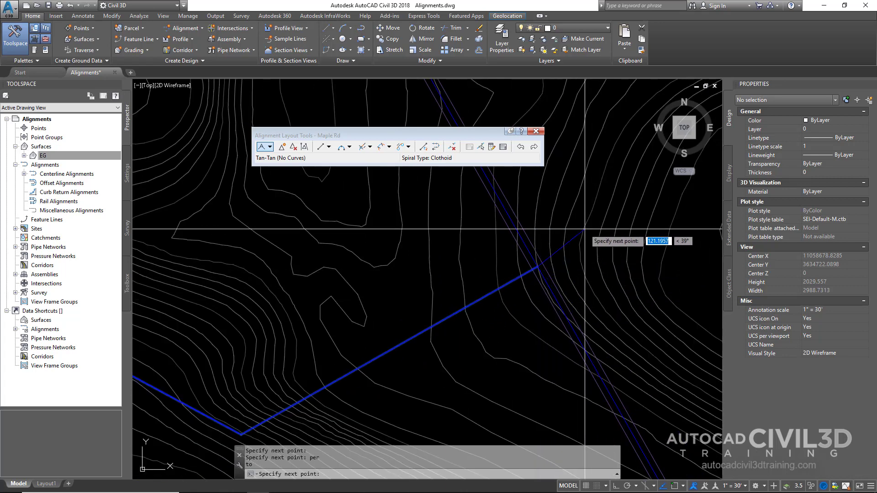
{"action": "key", "text": "Return"}
Zoom in and out to check the alignment's start, end and PIs.
{"action": "scroll", "coordinate": [589, 245], "scroll_direction": "down", "scroll_amount": 5}
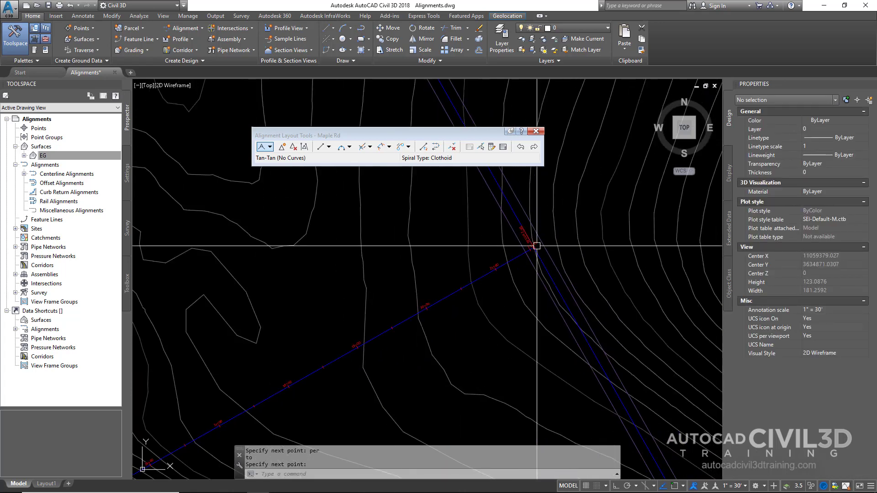
{"action": "scroll", "coordinate": [295, 298], "scroll_direction": "up", "scroll_amount": 8}
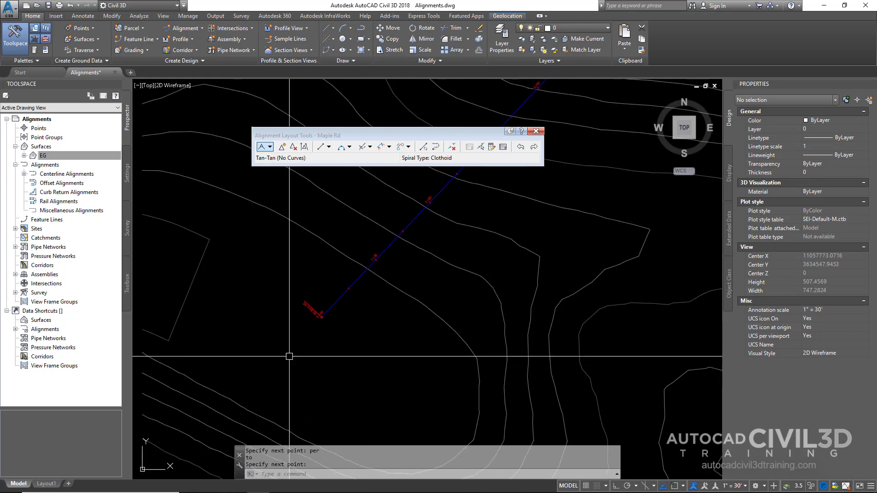
{"action": "scroll", "coordinate": [327, 317], "scroll_direction": "down", "scroll_amount": 8}
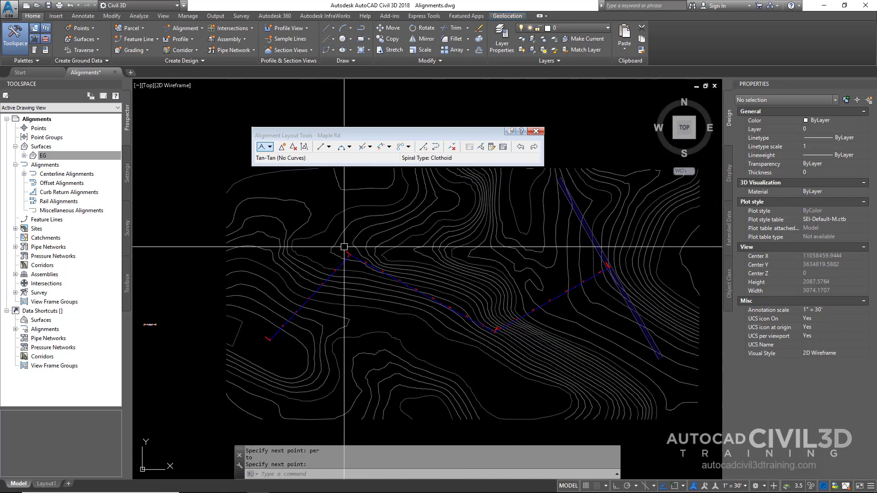
{"action": "scroll", "coordinate": [609, 265], "scroll_direction": "up", "scroll_amount": 5}
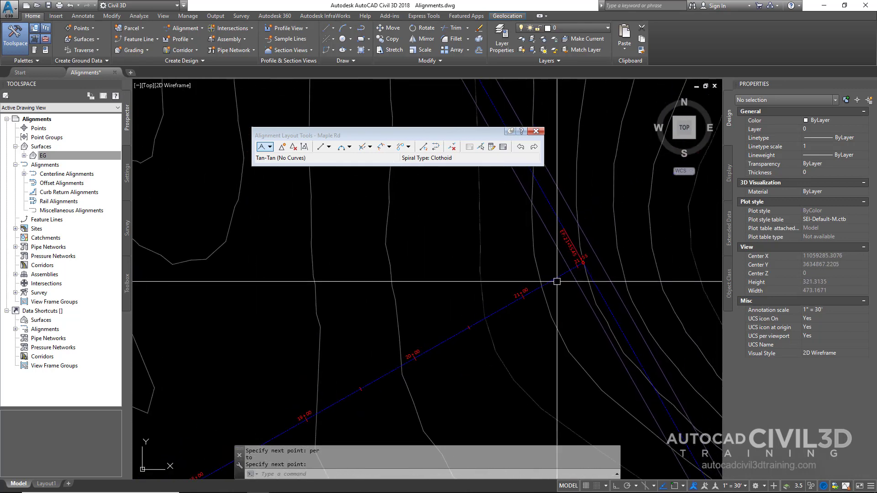
{"action": "scroll", "coordinate": [329, 349], "scroll_direction": "down", "scroll_amount": 4}
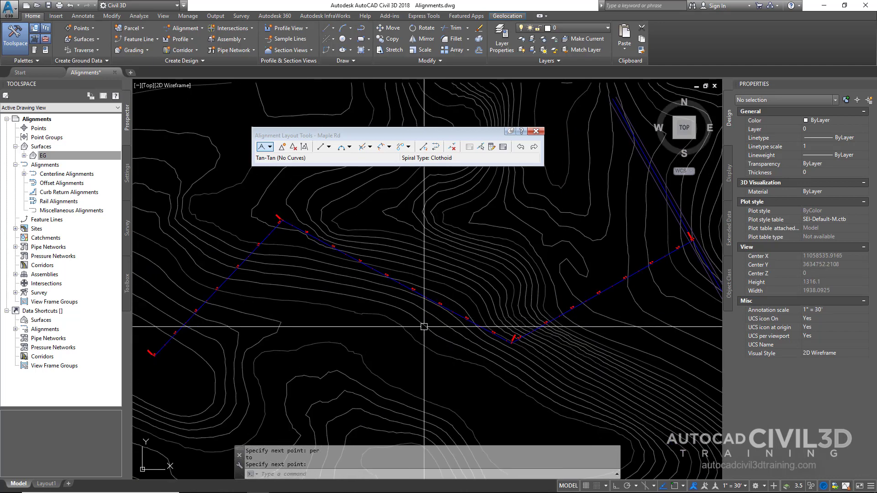
{"action": "scroll", "coordinate": [157, 358], "scroll_direction": "up", "scroll_amount": 8}
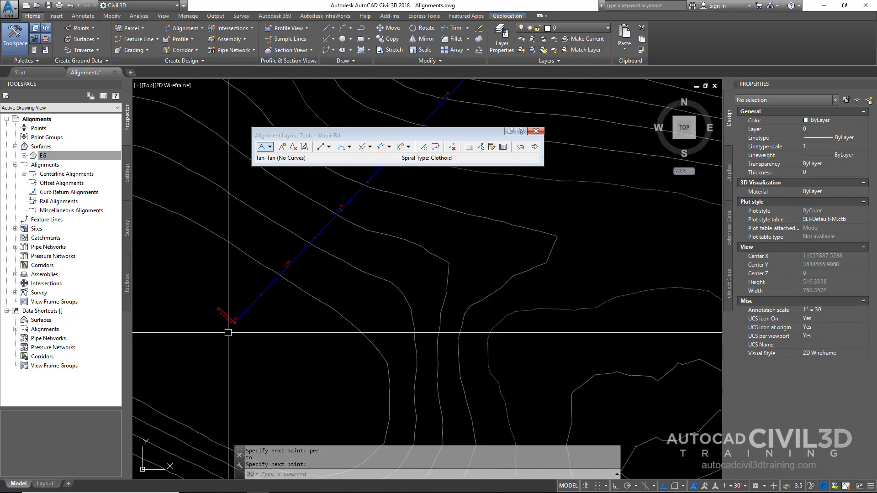
{"action": "scroll", "coordinate": [255, 316], "scroll_direction": "down", "scroll_amount": 3}
{"action": "scroll", "coordinate": [271, 315], "scroll_direction": "down", "scroll_amount": 6}
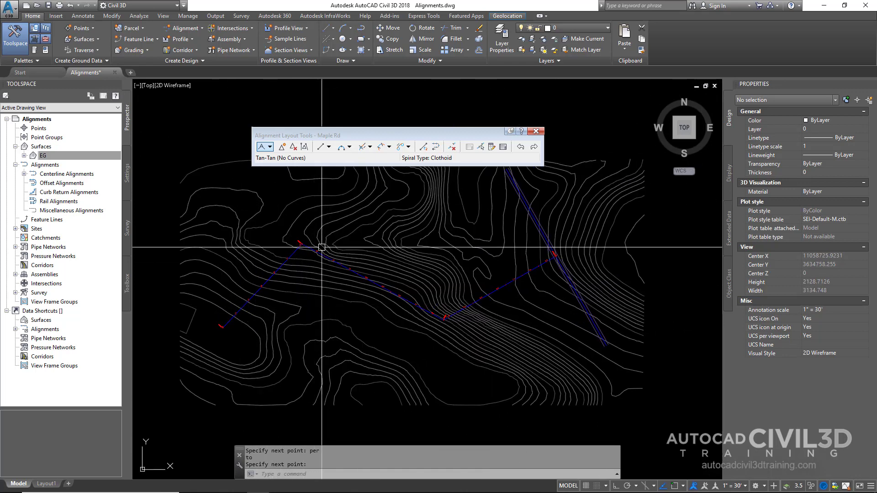
{"action": "scroll", "coordinate": [307, 249], "scroll_direction": "up", "scroll_amount": 3}
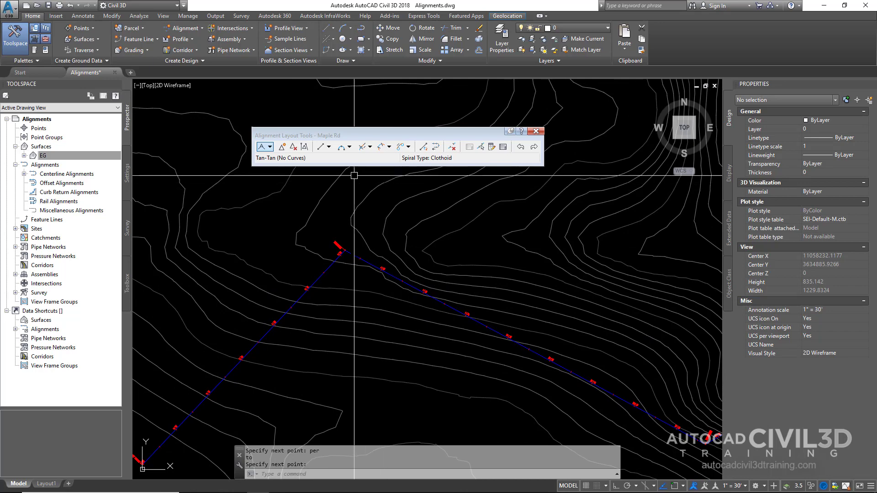
Join the upper PI's tangents with a Free Curve Fillet, Lessthan180, radius 200.
{"action": "left_click", "coordinate": [350, 147]}
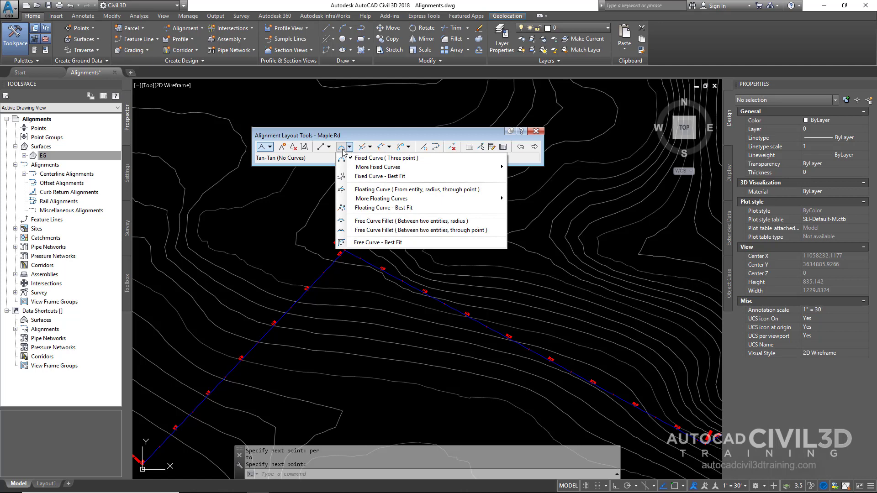
{"action": "left_click", "coordinate": [466, 221]}
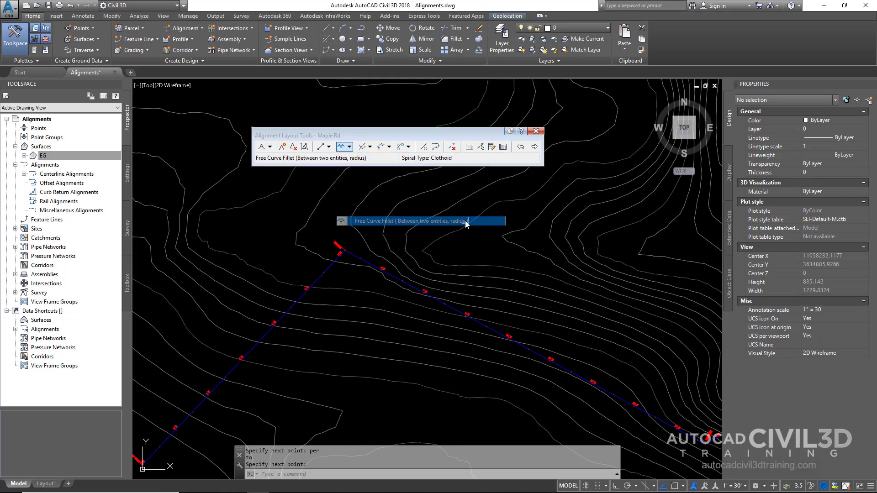
{"action": "middle_click_drag", "start_coordinate": [384, 274], "coordinate": [403, 221]}
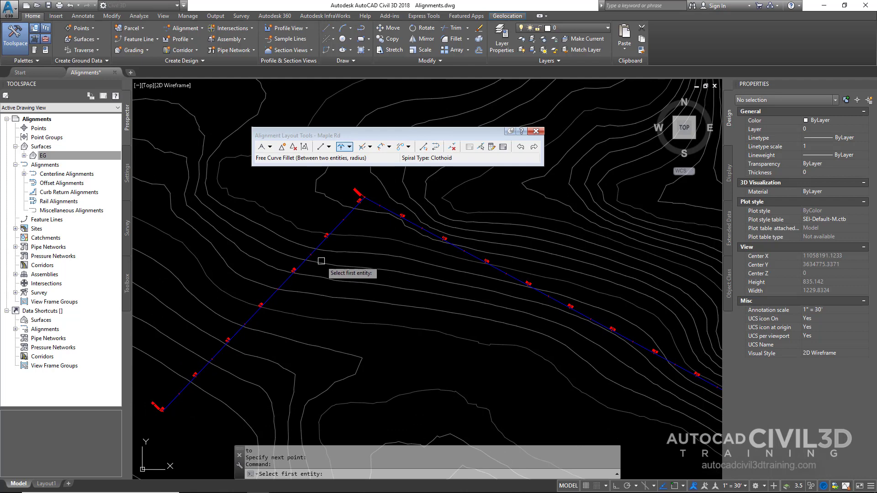
{"action": "scroll", "coordinate": [315, 261], "scroll_direction": "up", "scroll_amount": 2}
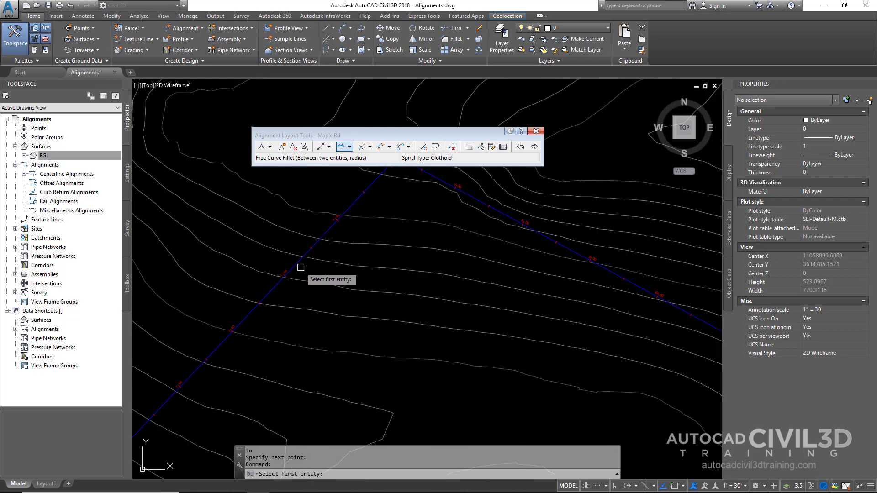
{"action": "left_click", "coordinate": [294, 265]}
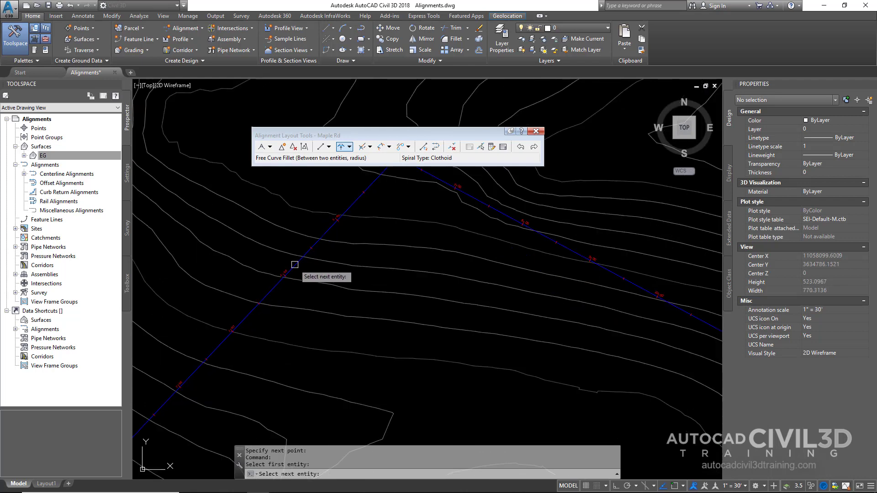
{"action": "left_click", "coordinate": [577, 253]}
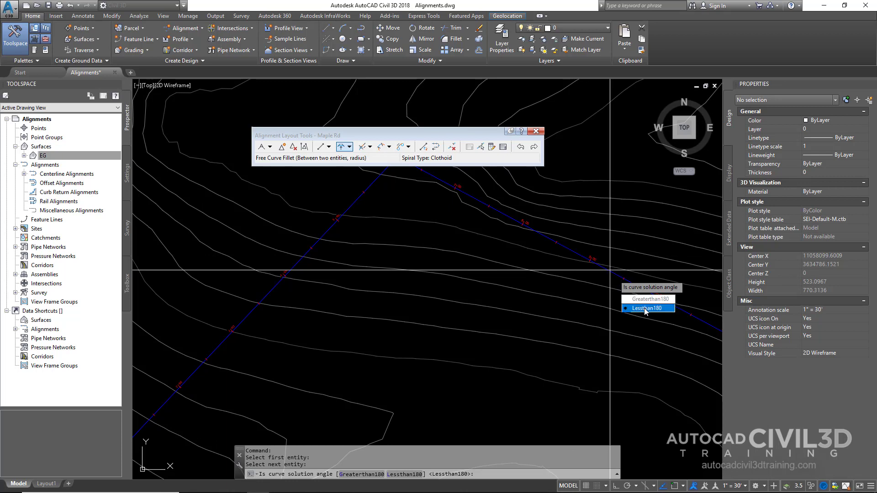
{"action": "left_click", "coordinate": [645, 308]}
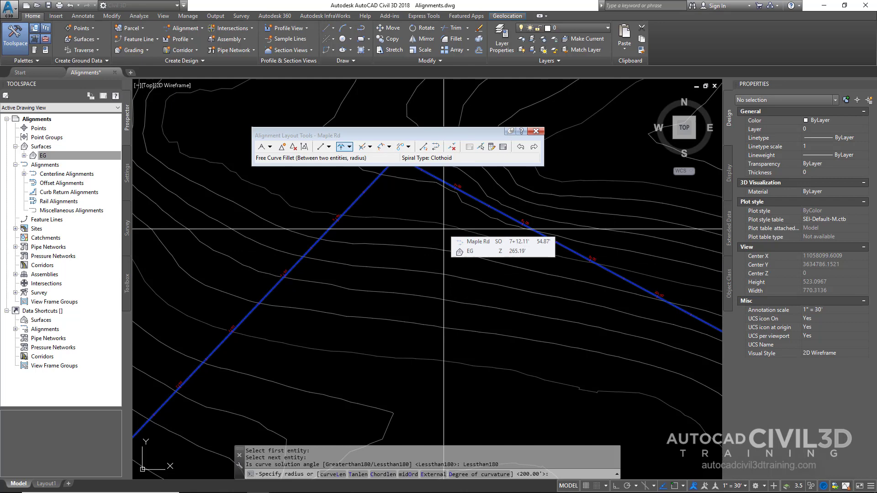
{"action": "type", "text": "200"}
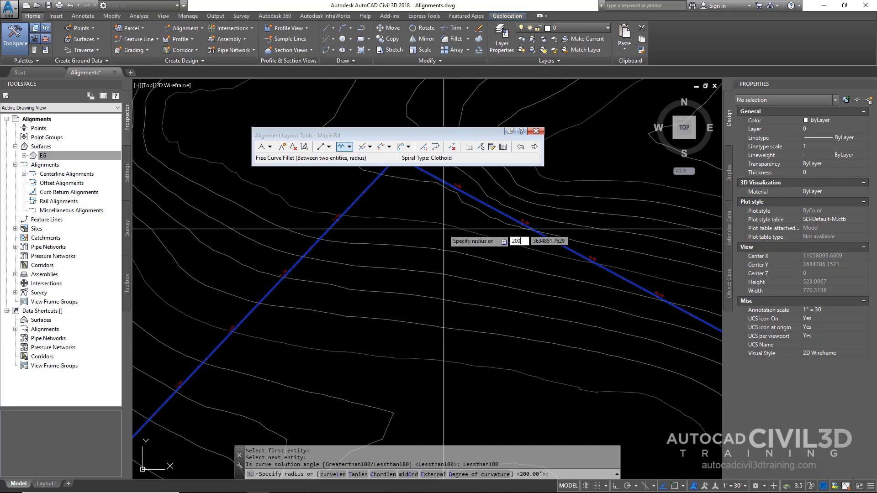
{"action": "key", "text": "Return"}
{"action": "key", "text": "Return"}
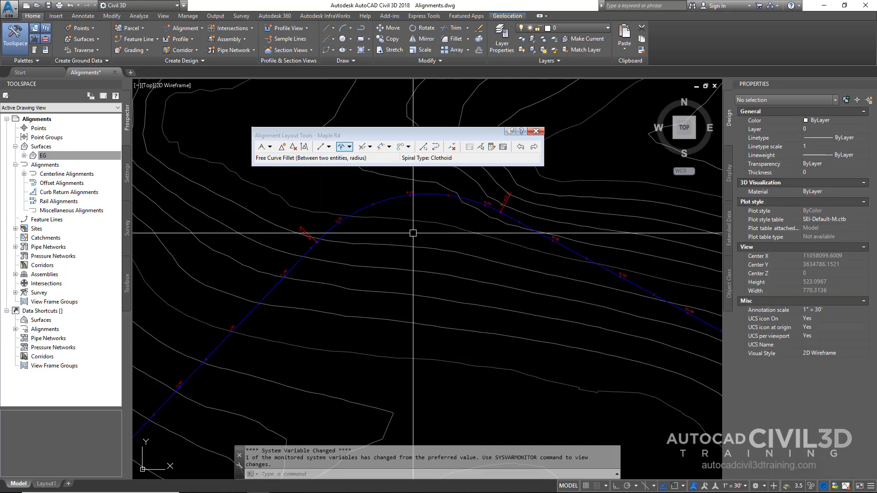
Fillet the lower bend's tangents with a radius-50 free curve, under 180 degrees.
{"action": "scroll", "coordinate": [384, 236], "scroll_direction": "down", "scroll_amount": 2}
{"action": "middle_click_drag", "start_coordinate": [518, 245], "coordinate": [370, 213]}
{"action": "scroll", "coordinate": [362, 320], "scroll_direction": "up", "scroll_amount": 4}
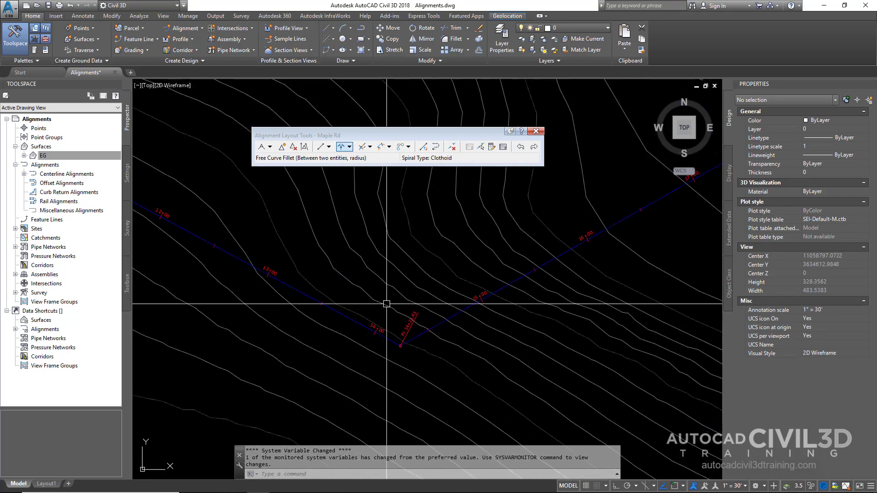
{"action": "left_click", "coordinate": [350, 147]}
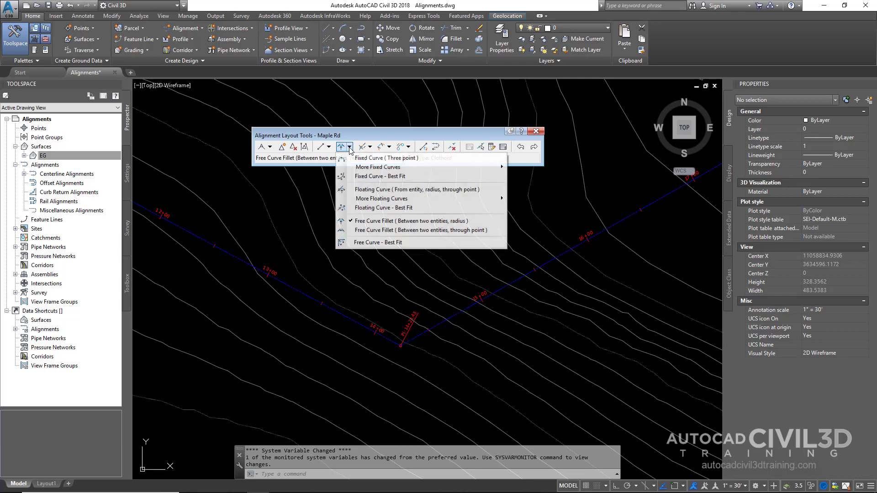
{"action": "left_click", "coordinate": [440, 222]}
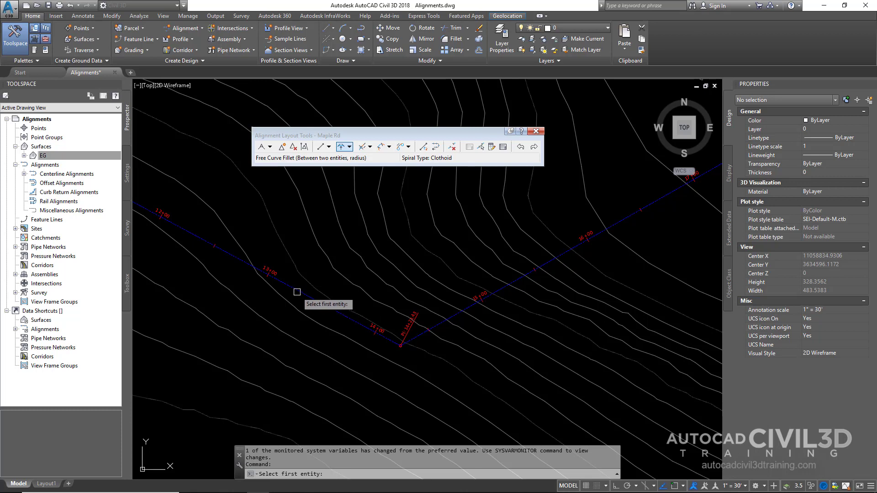
{"action": "left_click", "coordinate": [501, 288]}
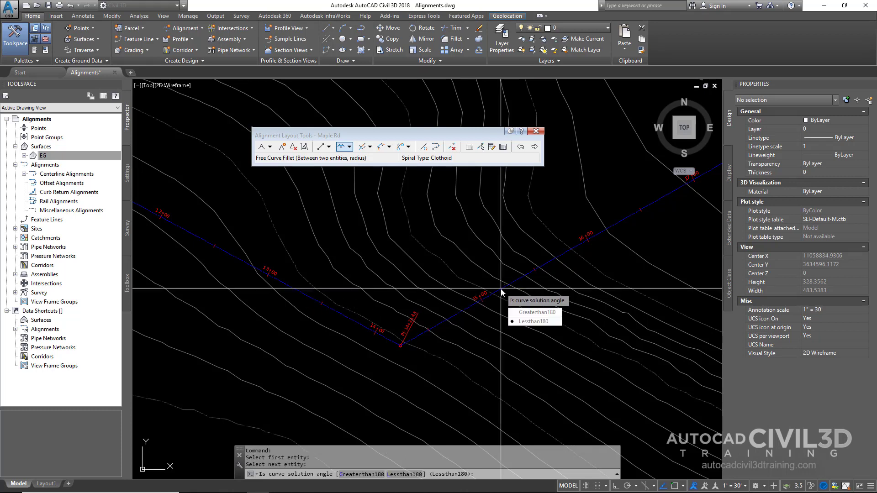
{"action": "left_click", "coordinate": [534, 322]}
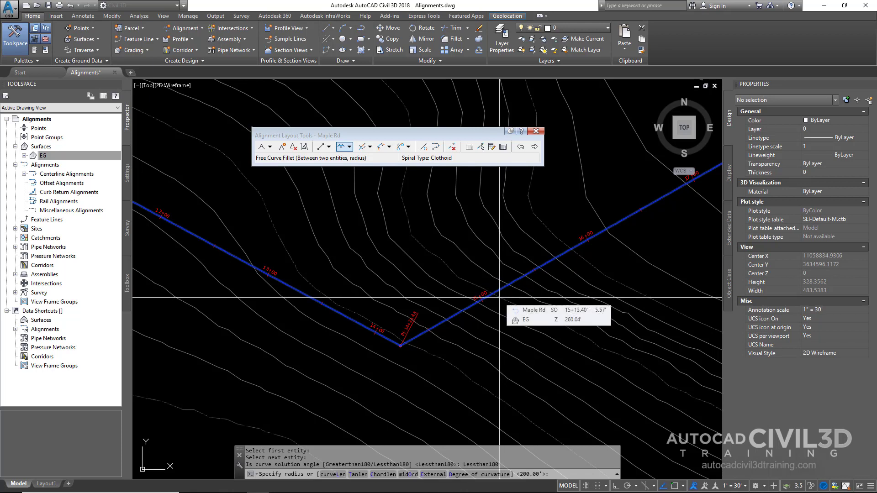
{"action": "key", "text": "Return"}
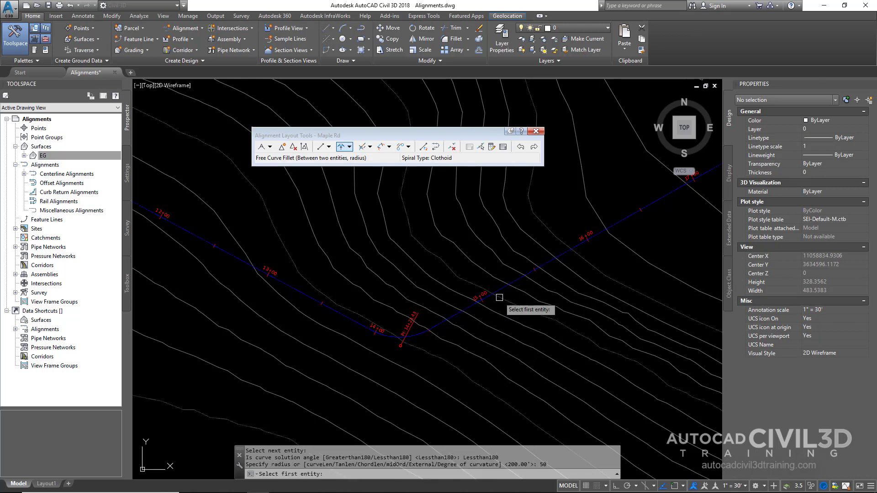
{"action": "key", "text": "Return"}
{"action": "scroll", "coordinate": [519, 258], "scroll_direction": "down", "scroll_amount": 2}
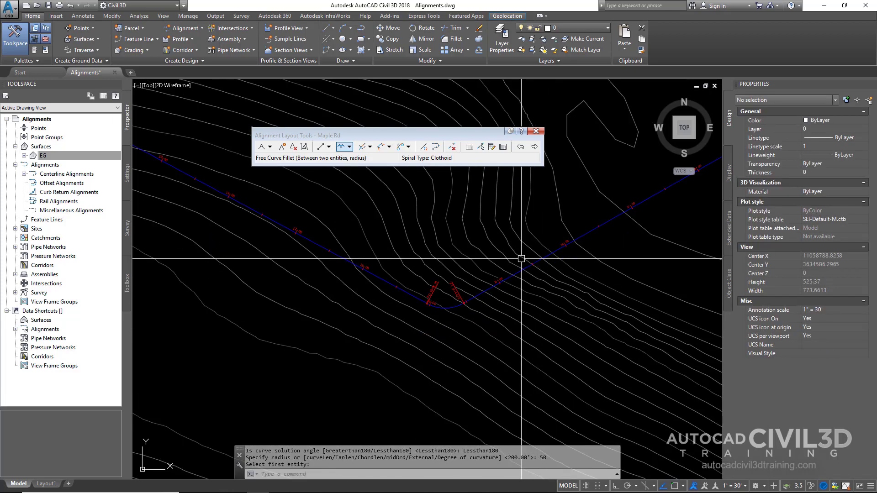
{"action": "scroll", "coordinate": [478, 302], "scroll_direction": "down", "scroll_amount": 3}
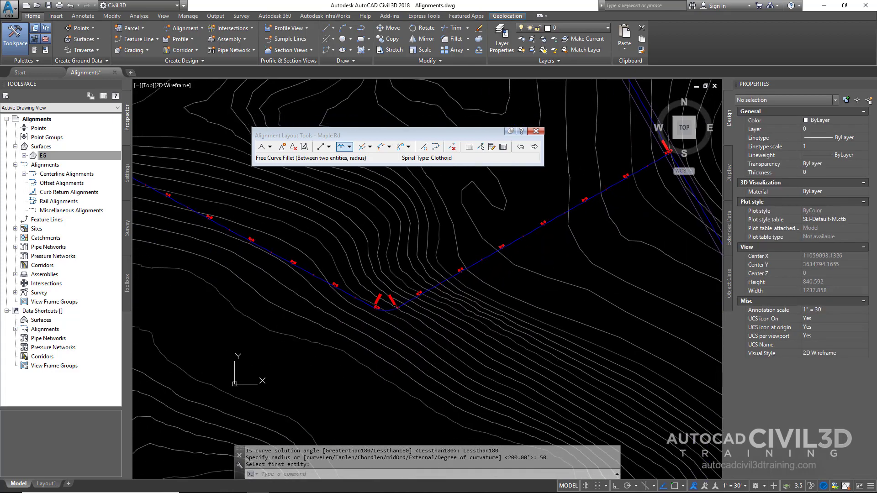
{"action": "scroll", "coordinate": [384, 316], "scroll_direction": "up", "scroll_amount": 4}
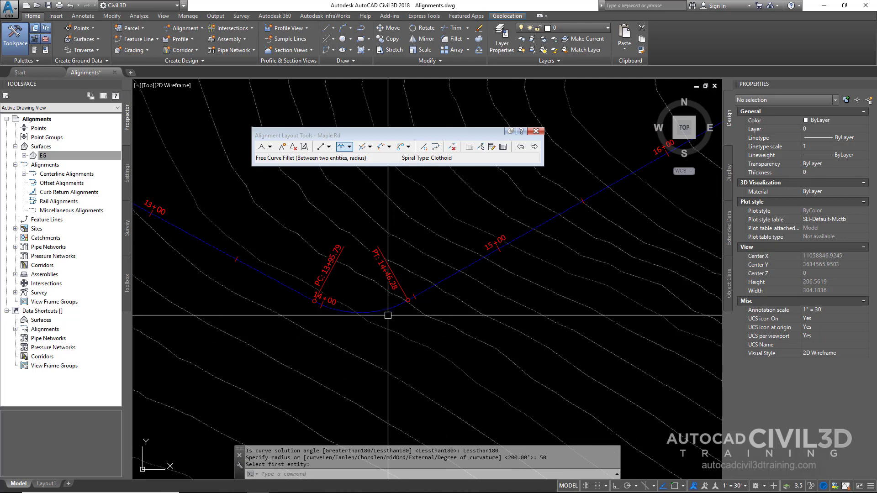
Select Maple Rd and drag its lower PI grip farther south.
{"action": "key", "text": "Return"}
{"action": "left_click", "coordinate": [447, 277]}
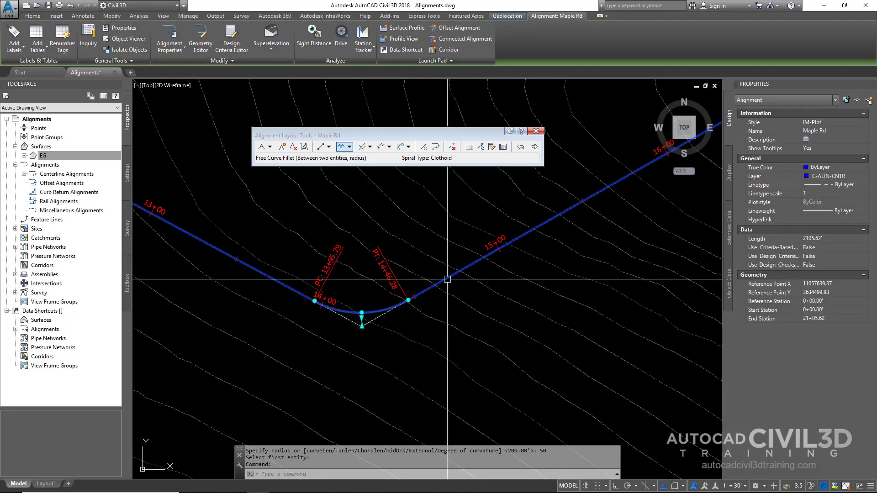
{"action": "scroll", "coordinate": [368, 297], "scroll_direction": "up", "scroll_amount": 2}
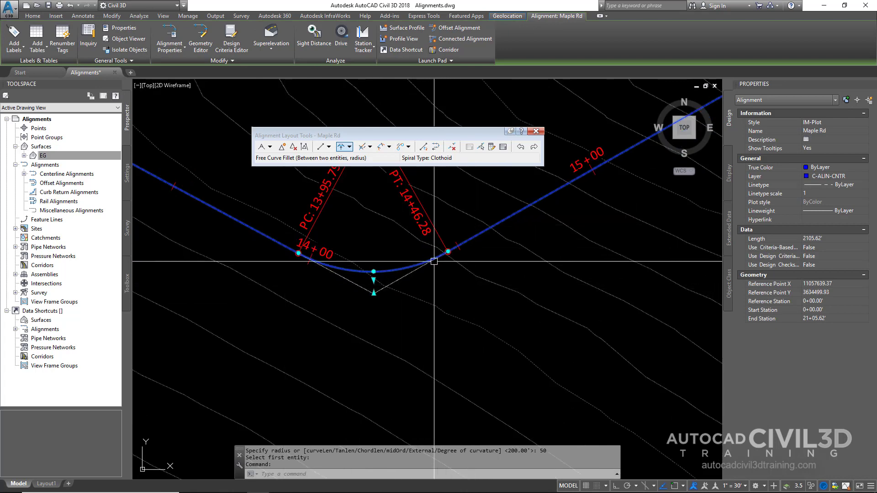
{"action": "middle_click_drag", "start_coordinate": [400, 279], "coordinate": [425, 290]}
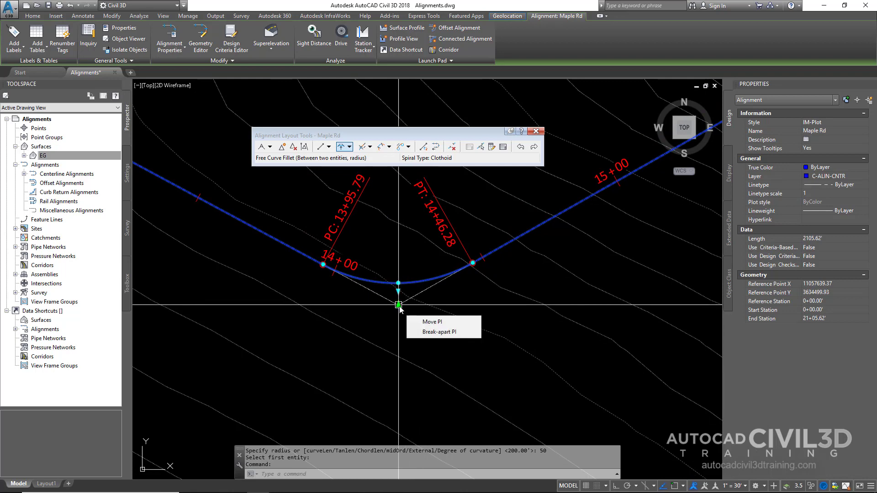
{"action": "left_click", "coordinate": [399, 305]}
{"action": "scroll", "coordinate": [399, 305], "scroll_direction": "down", "scroll_amount": 3}
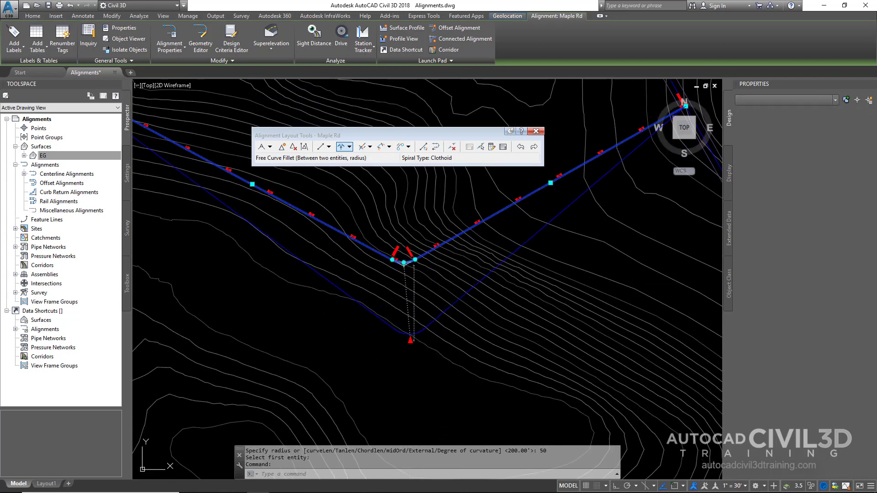
{"action": "left_click", "coordinate": [410, 338]}
{"action": "scroll", "coordinate": [397, 327], "scroll_direction": "up", "scroll_amount": 3}
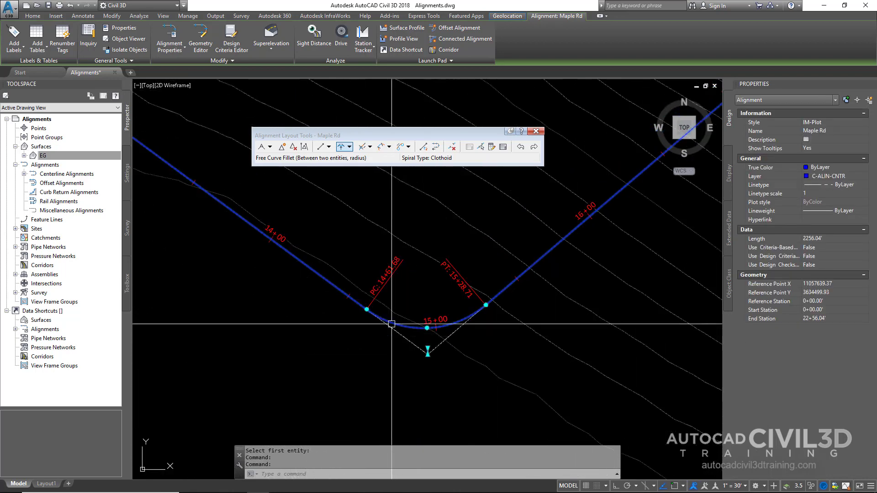
Drag the curve grips outward to enlarge the lower curve, giving a 2111.87' length.
{"action": "left_click", "coordinate": [366, 310]}
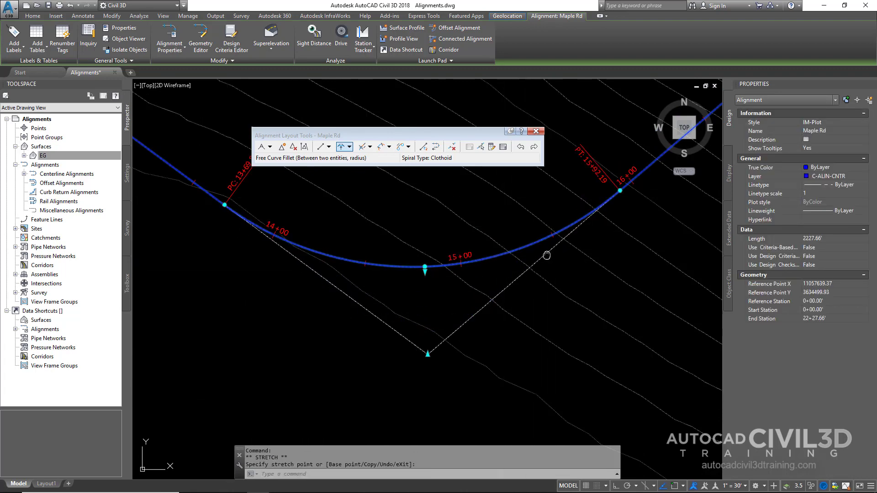
{"action": "left_click", "coordinate": [506, 261]}
{"action": "scroll", "coordinate": [505, 260], "scroll_direction": "down", "scroll_amount": 2}
{"action": "left_click", "coordinate": [505, 260]}
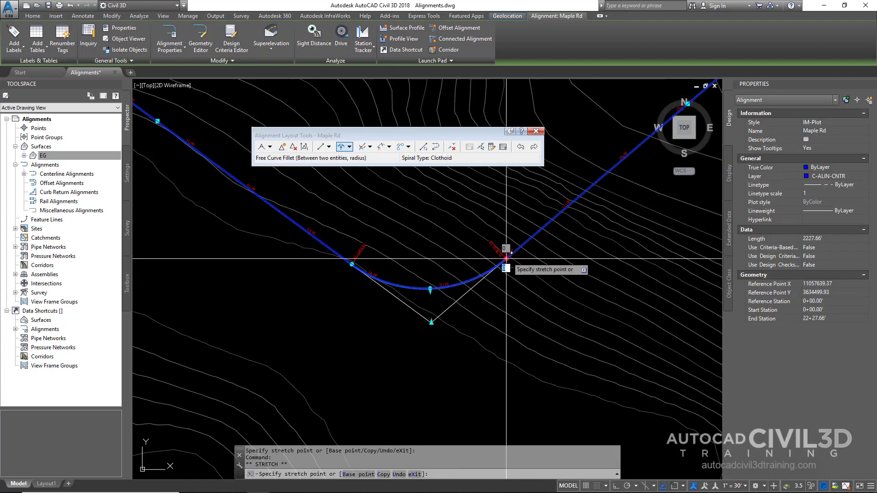
{"action": "left_click", "coordinate": [550, 224]}
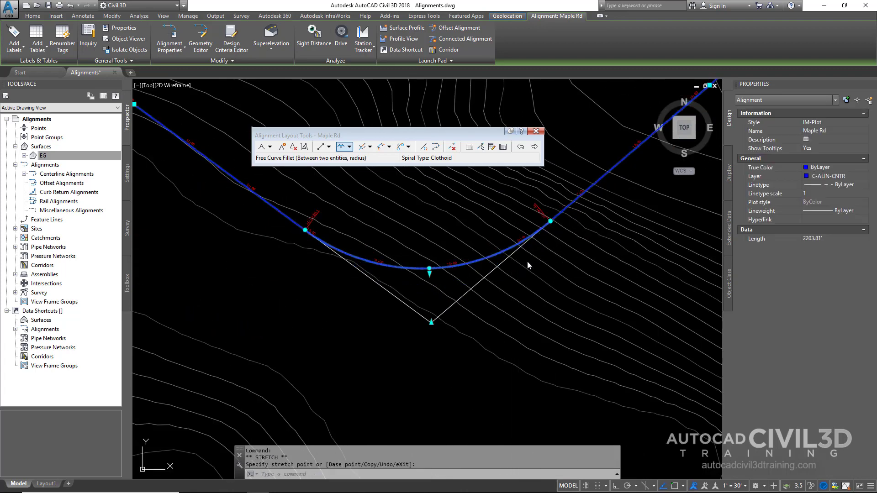
{"action": "left_click", "coordinate": [421, 249]}
{"action": "scroll", "coordinate": [468, 321], "scroll_direction": "down", "scroll_amount": 2}
{"action": "scroll", "coordinate": [468, 320], "scroll_direction": "up", "scroll_amount": 3}
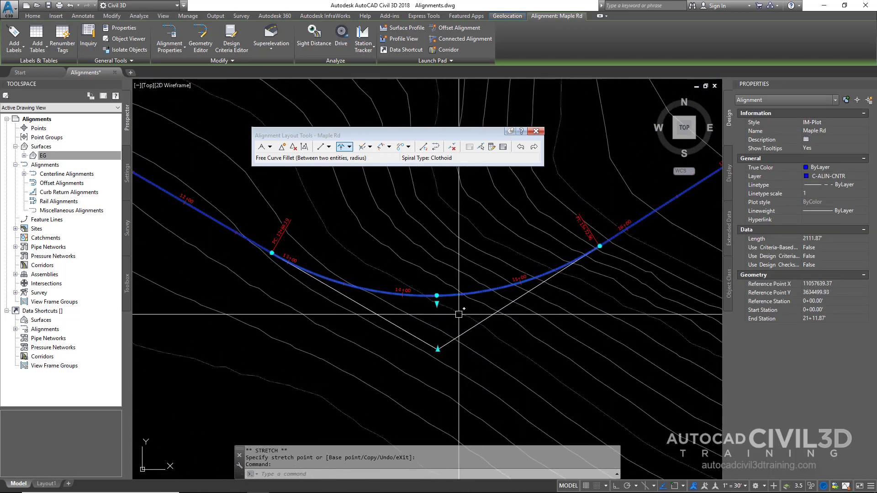
{"action": "key", "text": "Escape"}
{"action": "key", "text": "Escape"}
{"action": "key", "text": "Escape"}
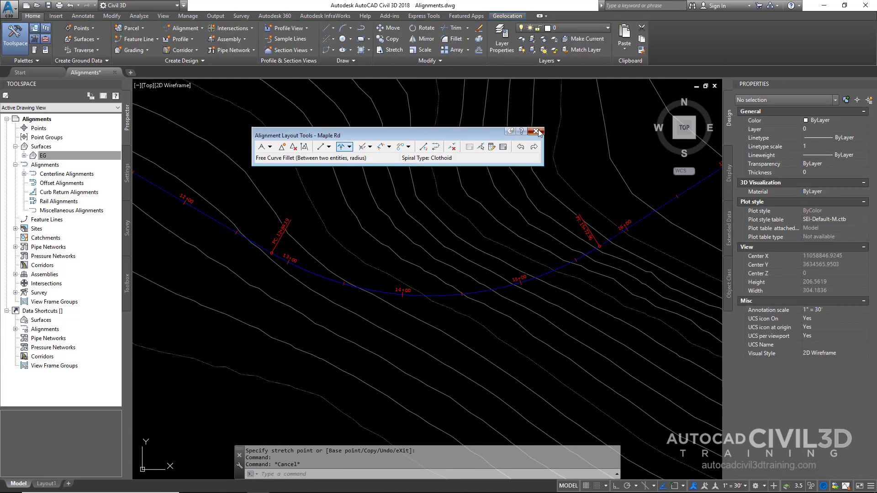
Close the layout tools and undo back to PC 14+61.68 and PT 15+28.71, then reselect Maple Rd.
{"action": "left_click", "coordinate": [536, 131]}
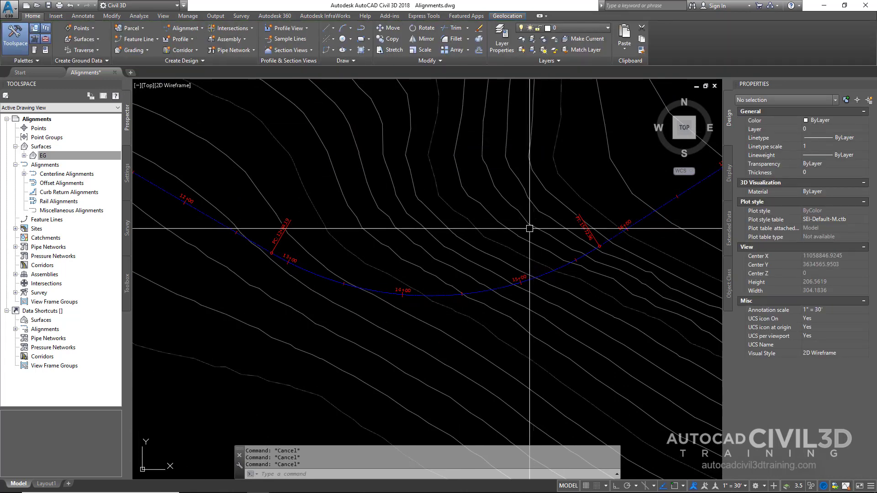
{"action": "type", "text": "u"}
{"action": "key", "text": "Return"}
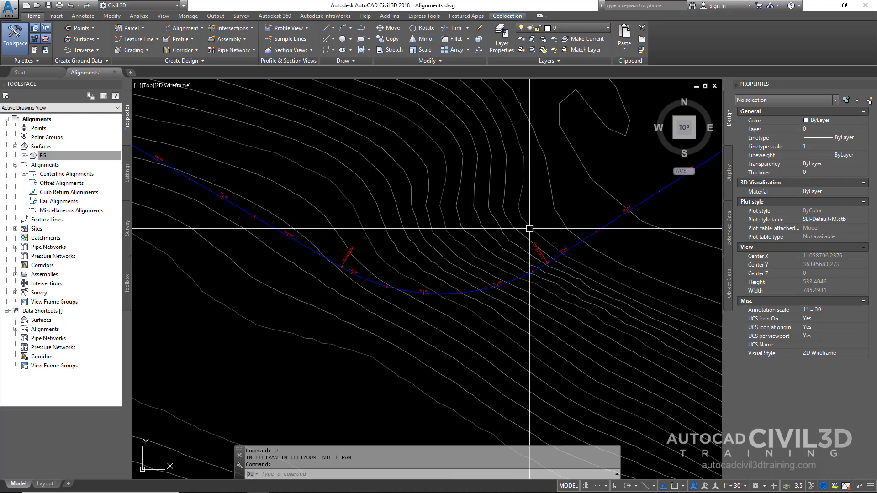
{"action": "key", "text": "Return"}
{"action": "scroll", "coordinate": [583, 229], "scroll_direction": "up", "scroll_amount": 4}
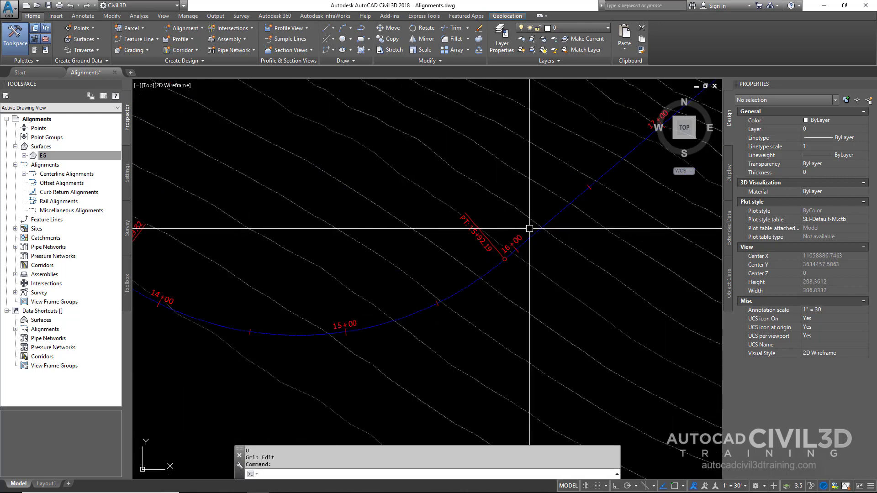
{"action": "key", "text": "Return"}
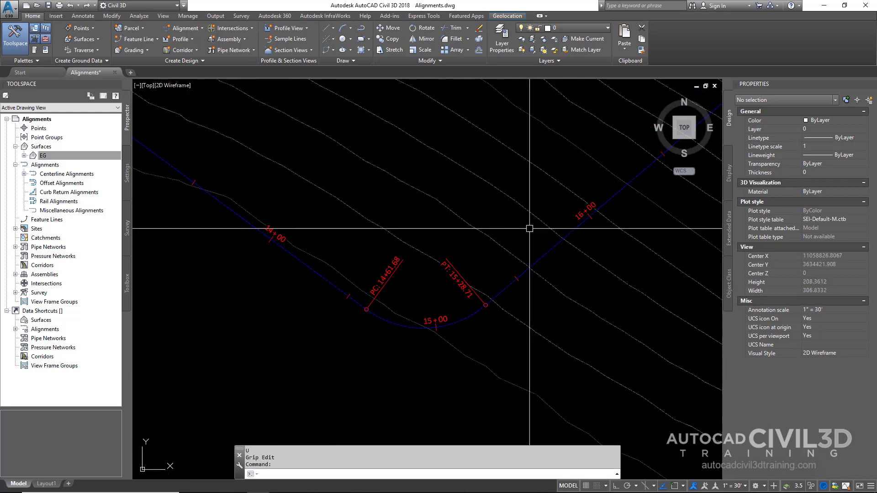
{"action": "key", "text": "Escape"}
{"action": "scroll", "coordinate": [500, 323], "scroll_direction": "down", "scroll_amount": 2}
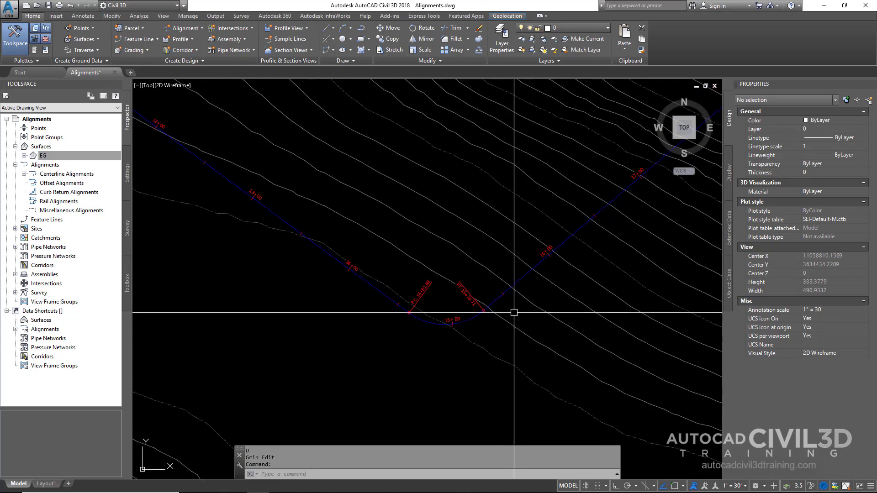
{"action": "left_click", "coordinate": [477, 316]}
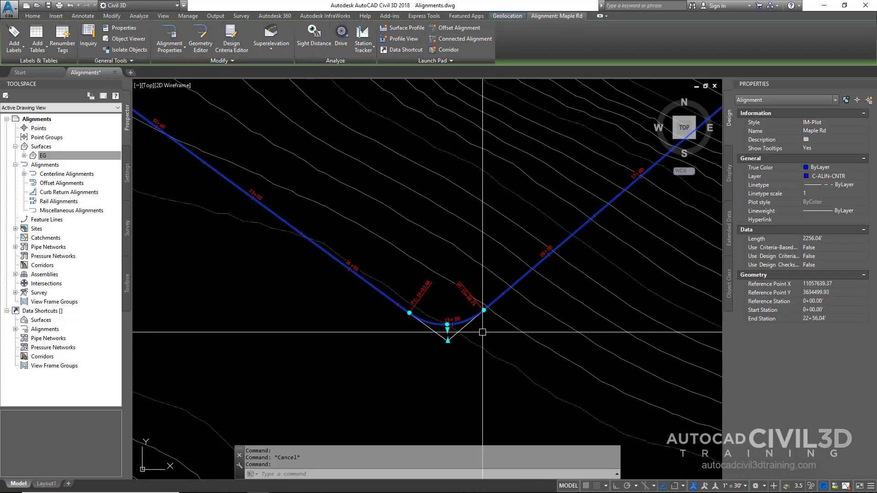
Stretch the curve's midpoint grip by 200 and frame the widened curve, now 2219.30' long.
{"action": "scroll", "coordinate": [474, 332], "scroll_direction": "up", "scroll_amount": 6}
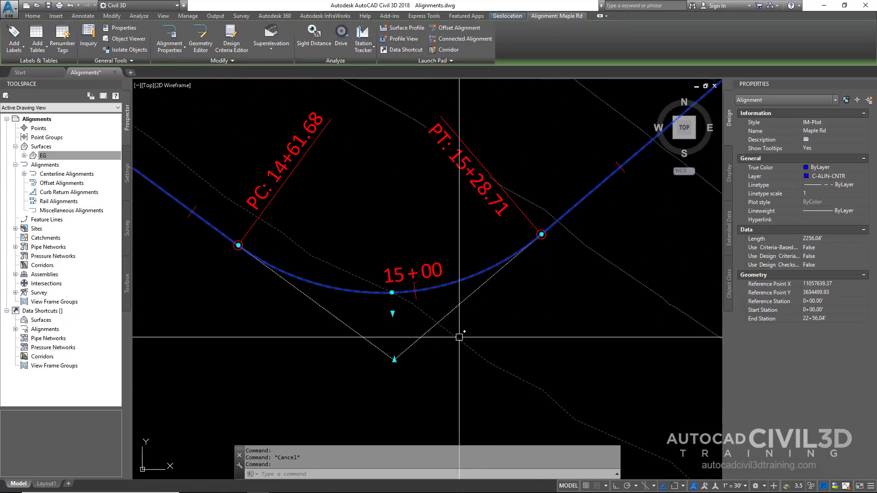
{"action": "left_click", "coordinate": [393, 313]}
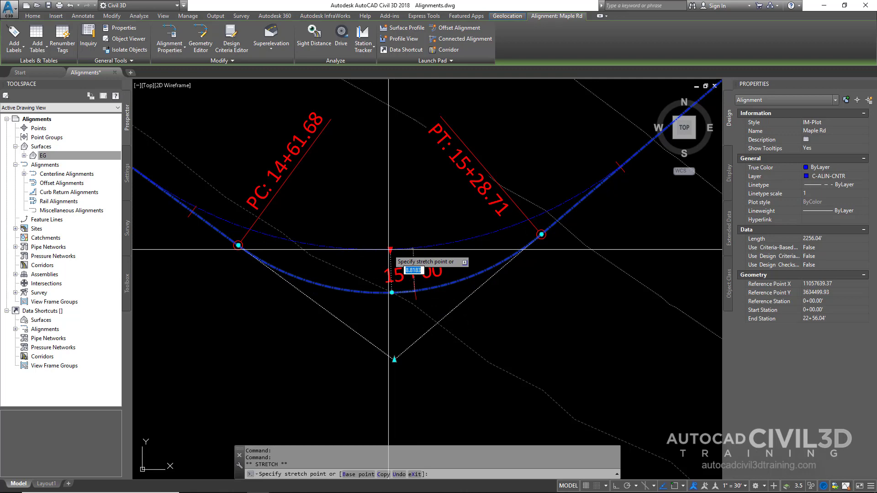
{"action": "type", "text": "200"}
{"action": "key", "text": "Return"}
{"action": "scroll", "coordinate": [370, 241], "scroll_direction": "down", "scroll_amount": 5}
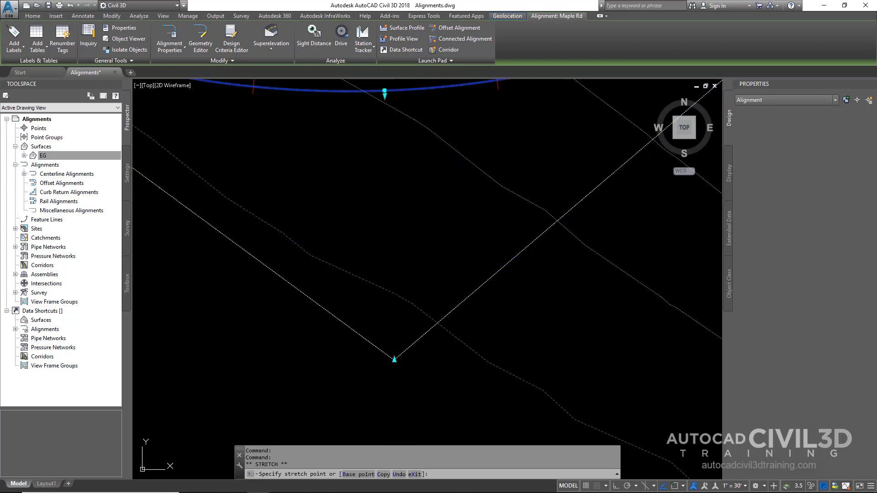
{"action": "scroll", "coordinate": [370, 241], "scroll_direction": "up", "scroll_amount": 2}
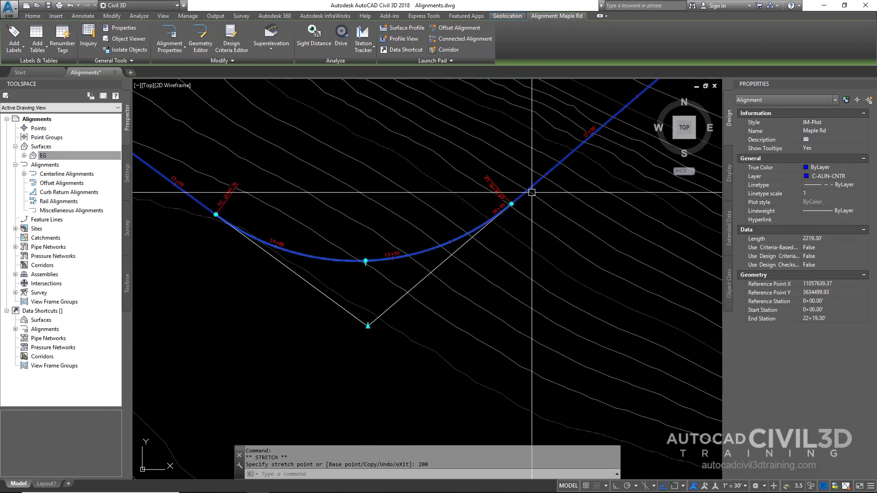
{"action": "middle_click_drag", "start_coordinate": [323, 206], "coordinate": [426, 252]}
{"action": "middle_click_drag", "start_coordinate": [376, 220], "coordinate": [415, 242]}
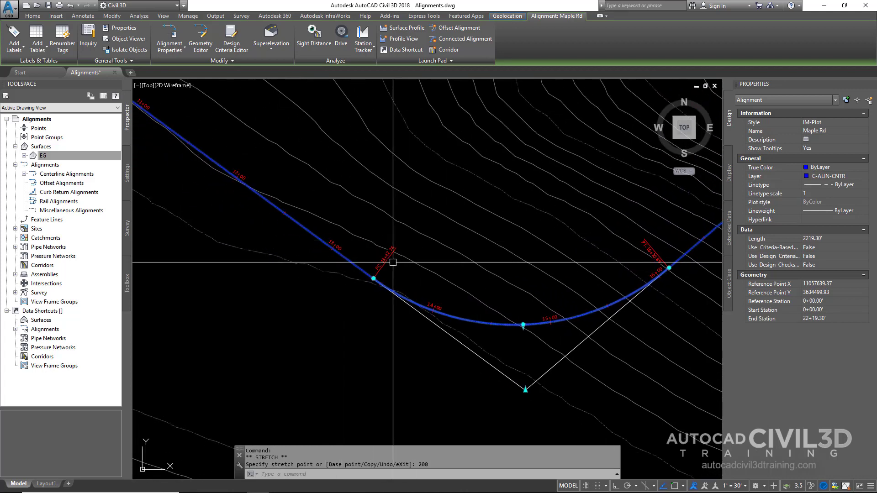
{"action": "scroll", "coordinate": [381, 264], "scroll_direction": "down", "scroll_amount": 10}
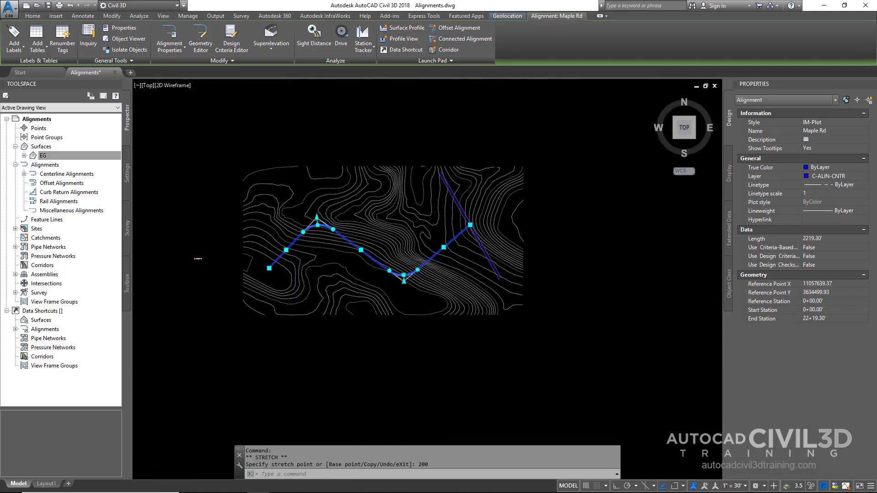
{"action": "scroll", "coordinate": [357, 274], "scroll_direction": "up", "scroll_amount": 2}
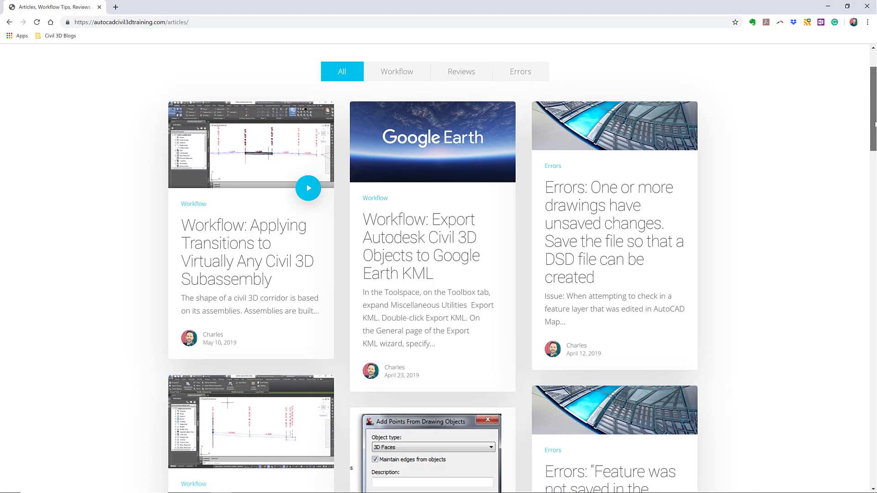
Scroll down the autocadcivil3dtraining.com Articles page.
{"action": "scroll", "coordinate": [439, 265], "scroll_direction": "down", "scroll_amount": 2}
{"action": "left_click_drag", "start_coordinate": [874, 136], "coordinate": [874, 157]}
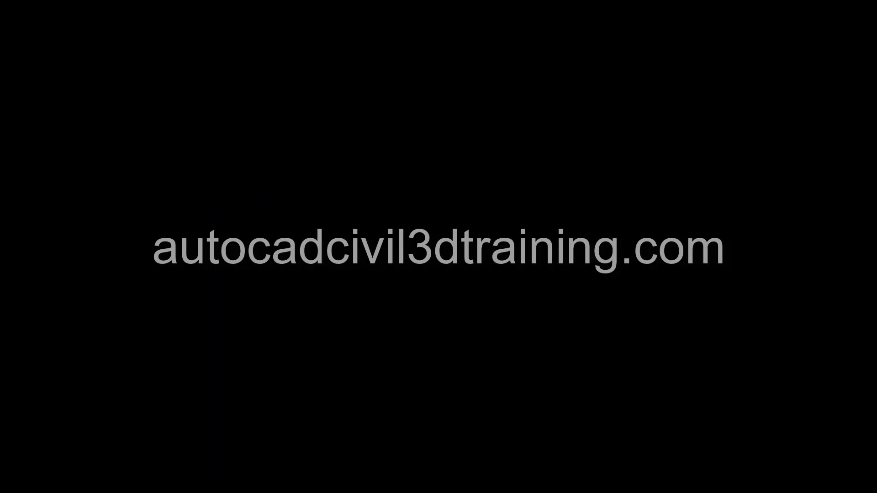